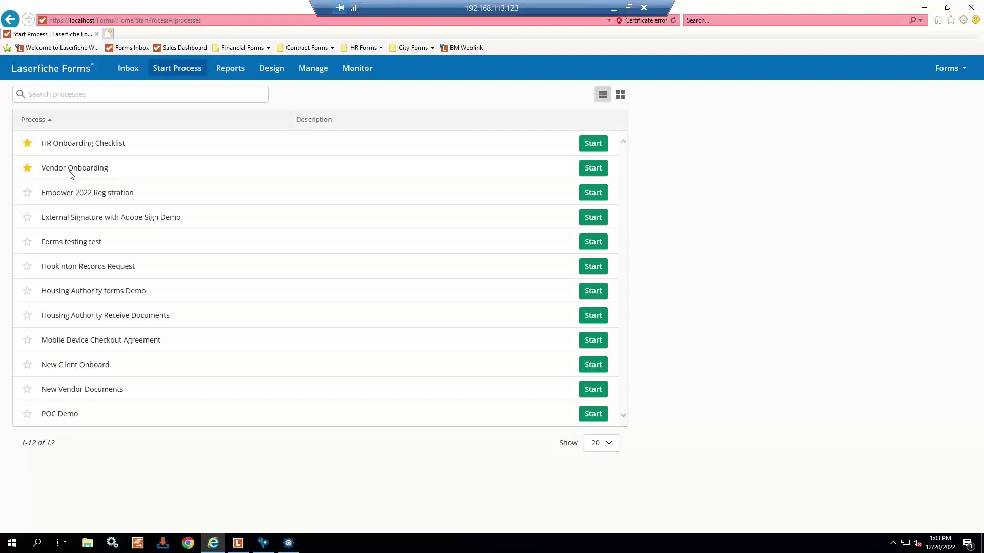
# - Start a Vendor Onboarding form with vendor name Canon and the contact's full name and e-mail
pyautogui.click(595, 173)
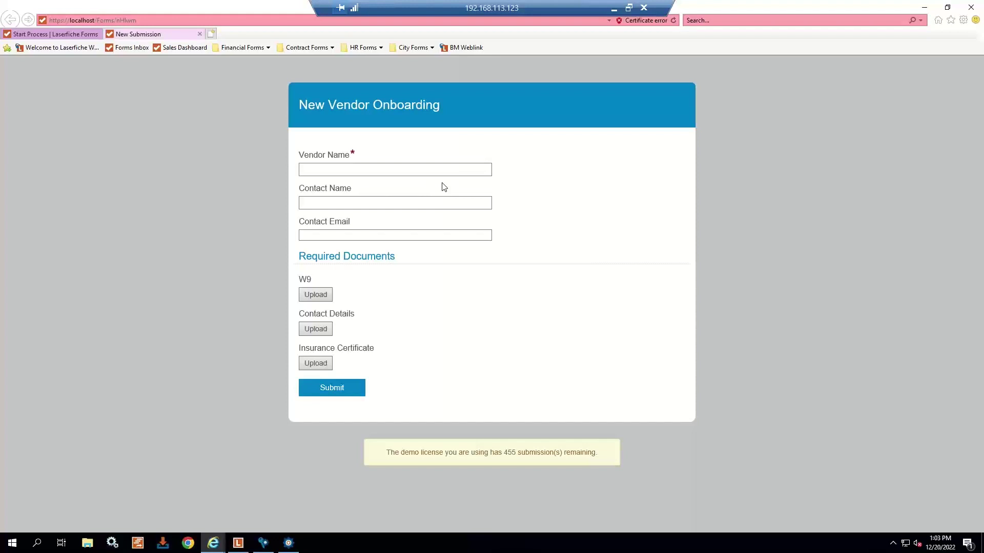
pyautogui.click(432, 165)
pyautogui.write('Canon')
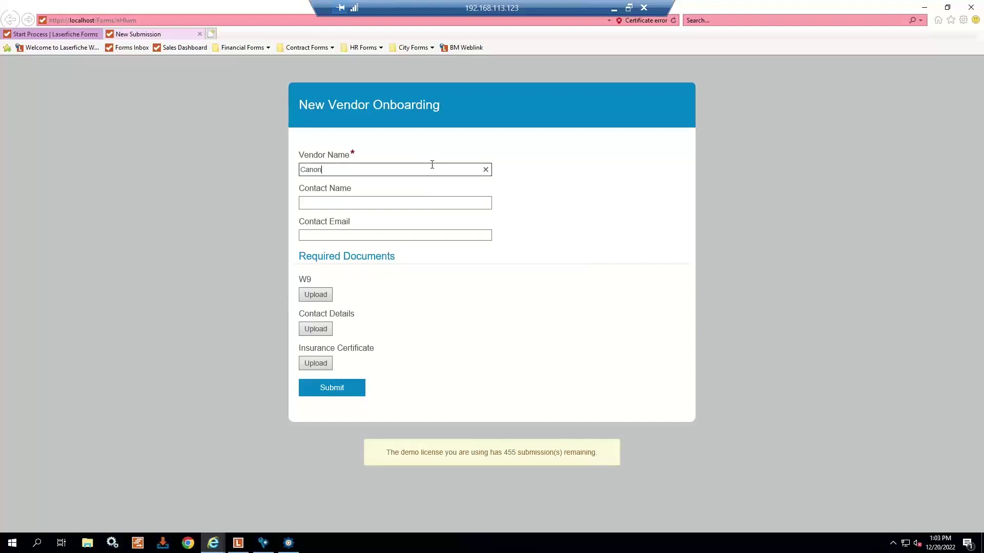
pyautogui.press('Tab')
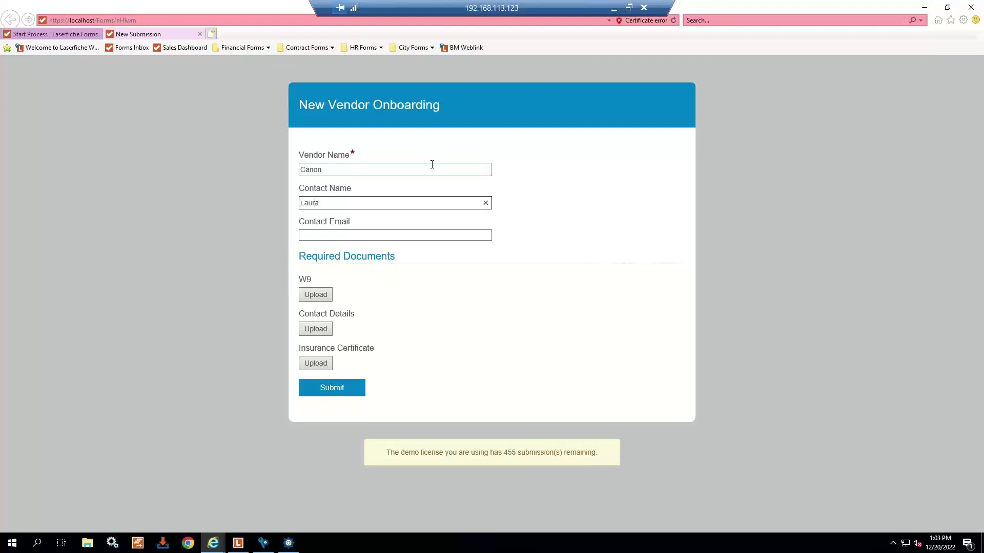
pyautogui.press('Tab')
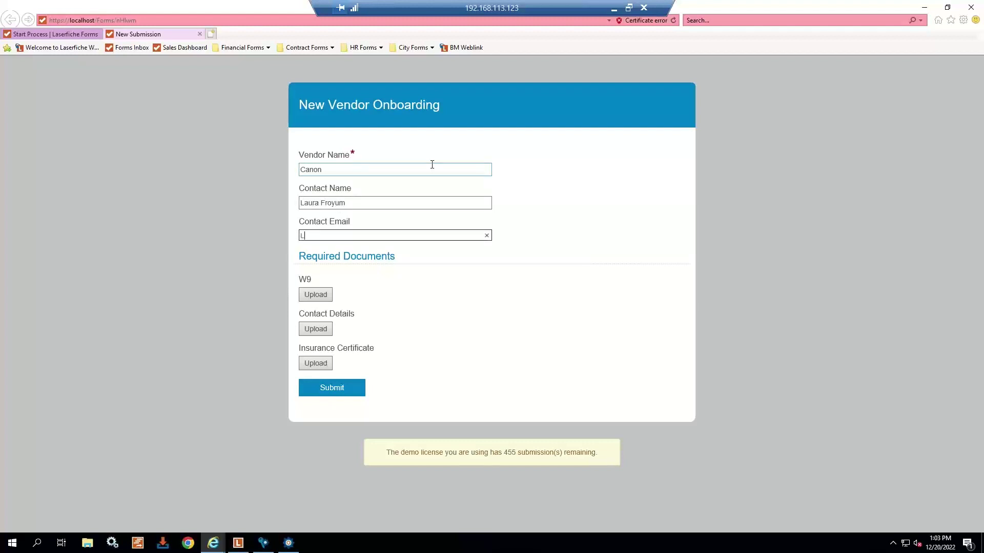
# - Attach APPROVED.BMP as the W9 document and submit the Vendor Onboarding form
pyautogui.click(313, 295)
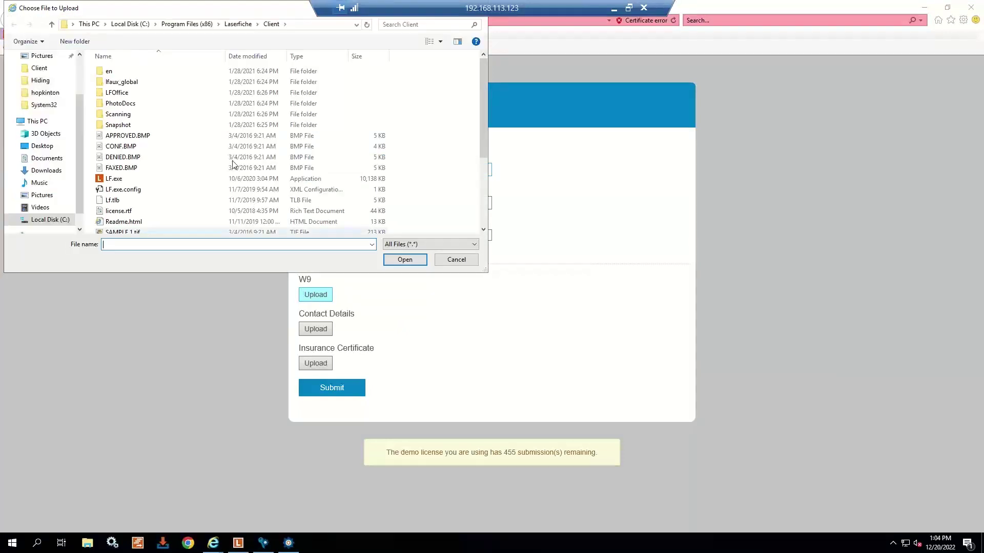
pyautogui.click(114, 136)
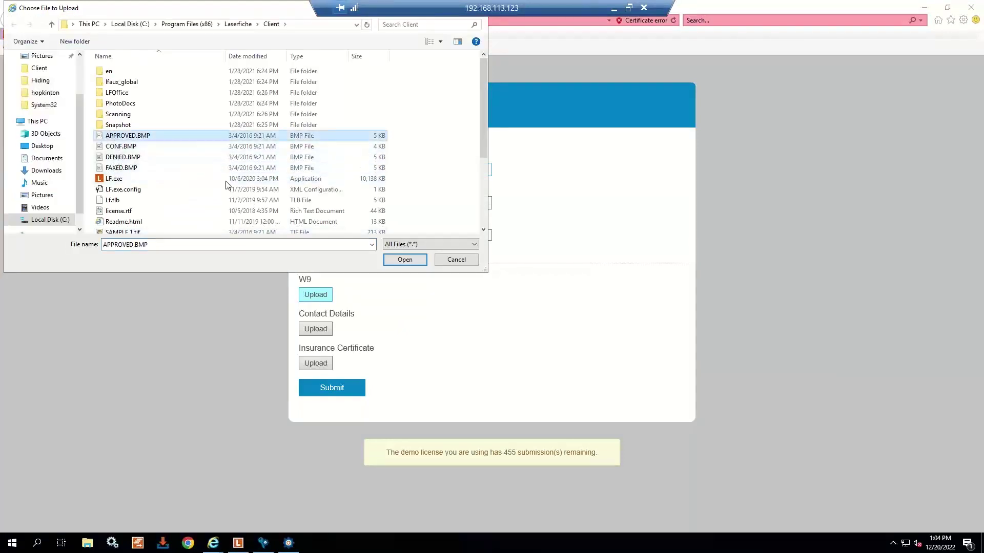
pyautogui.click(402, 261)
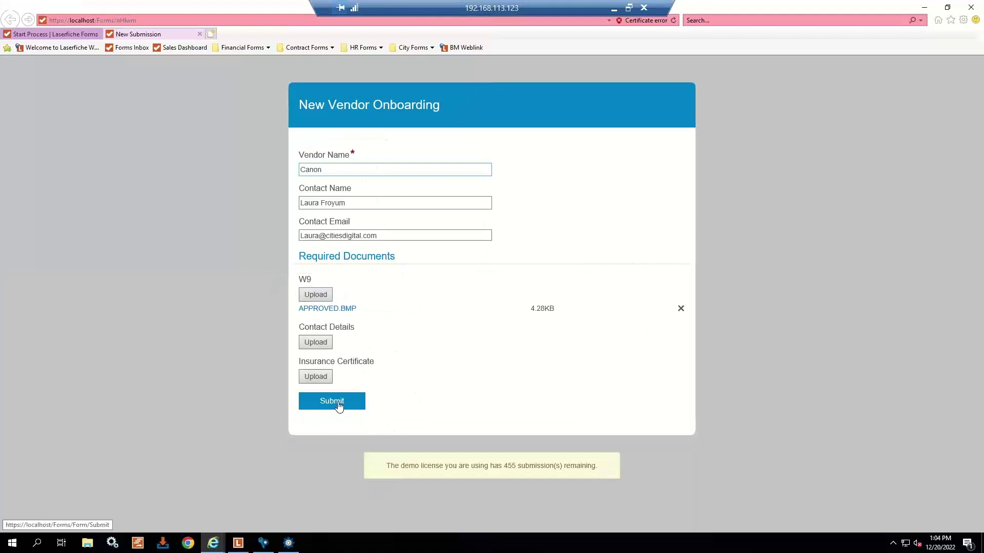
pyautogui.click(337, 405)
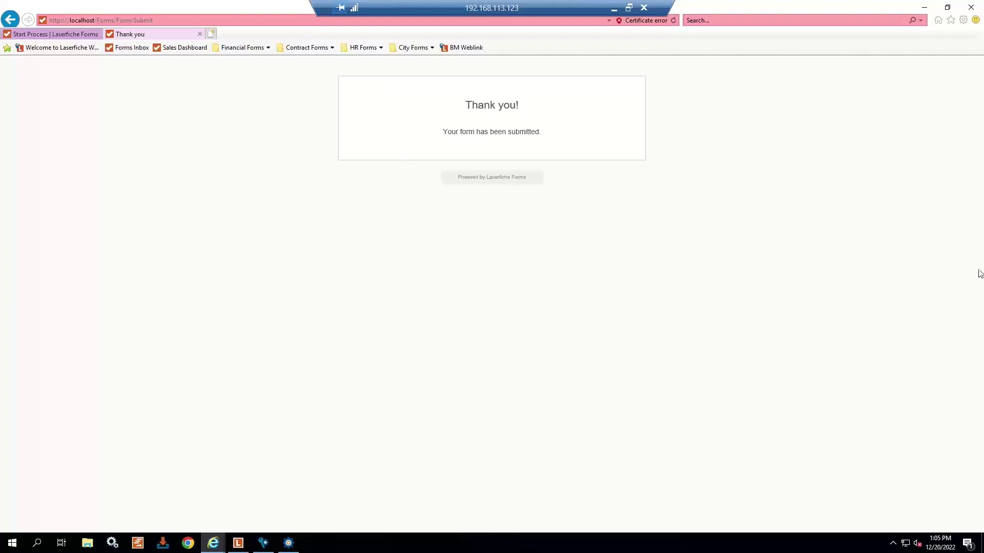
# - Bring up and enlarge Canon's e-mail, highlighting the missing Insurance Certificate and Contact Details
pyautogui.moveTo(983, 85); pyautogui.dragTo(465, 88)
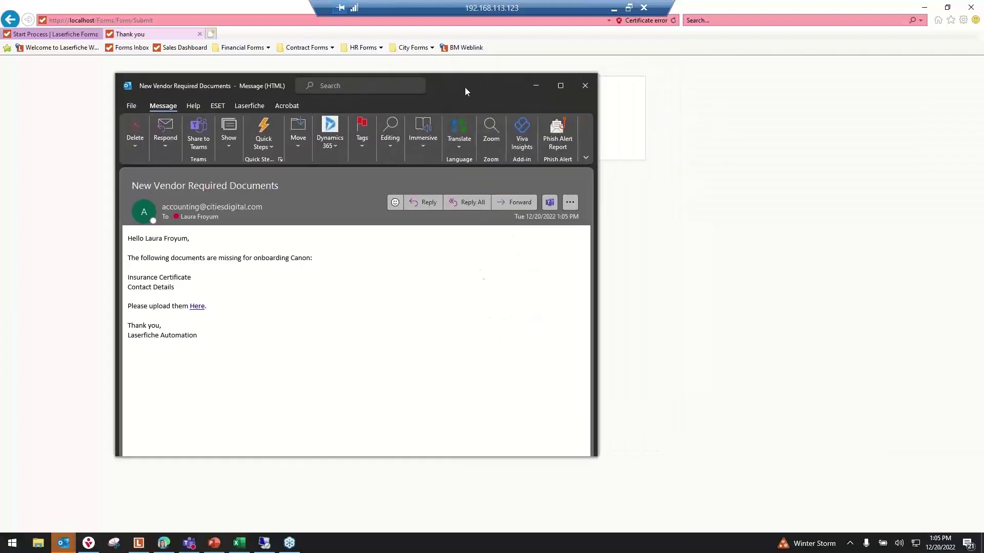
pyautogui.moveTo(596, 457); pyautogui.dragTo(721, 488)
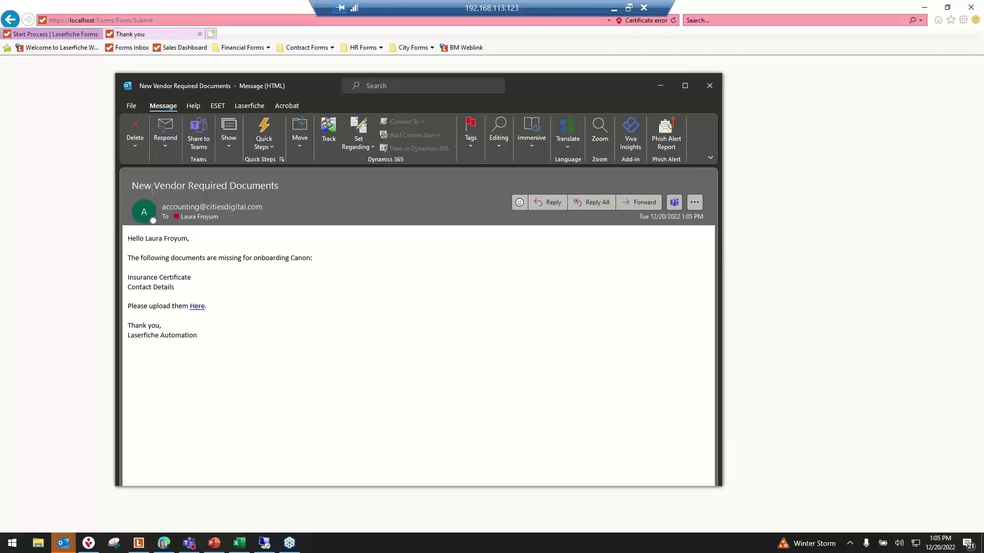
pyautogui.moveTo(152, 187); pyautogui.dragTo(217, 187)
pyautogui.moveTo(125, 258); pyautogui.dragTo(335, 287)
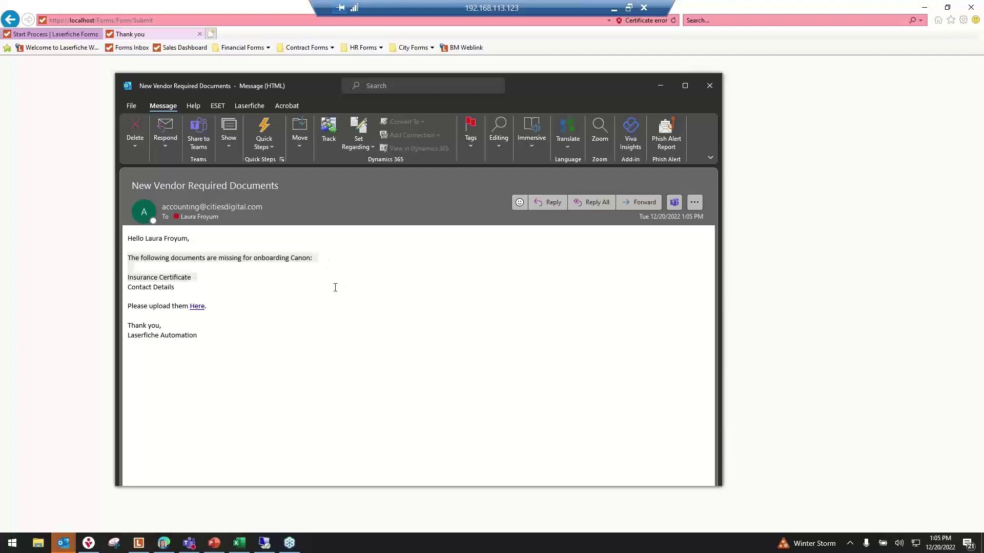
pyautogui.click(335, 288)
pyautogui.moveTo(290, 260); pyautogui.dragTo(323, 263)
pyautogui.click(209, 281)
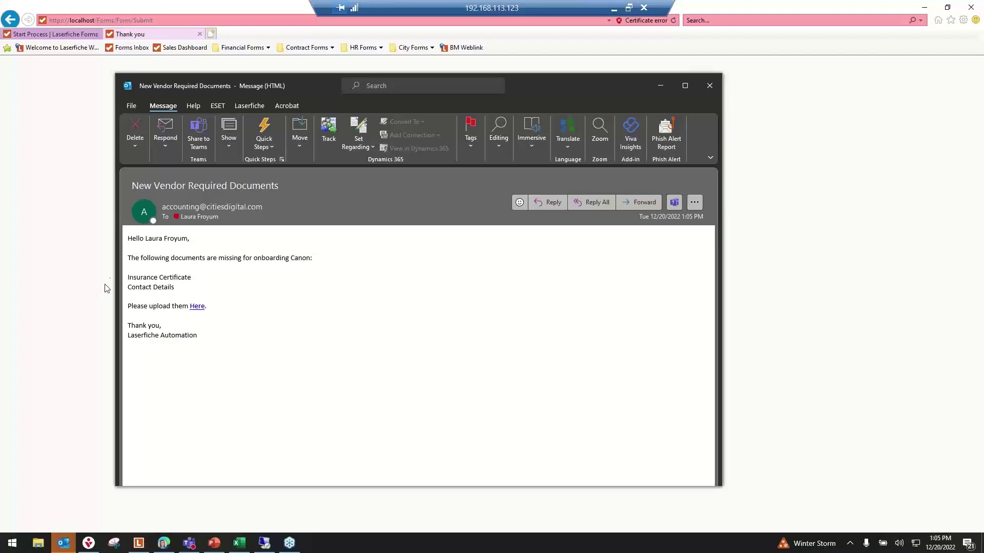
pyautogui.moveTo(129, 277); pyautogui.dragTo(173, 290)
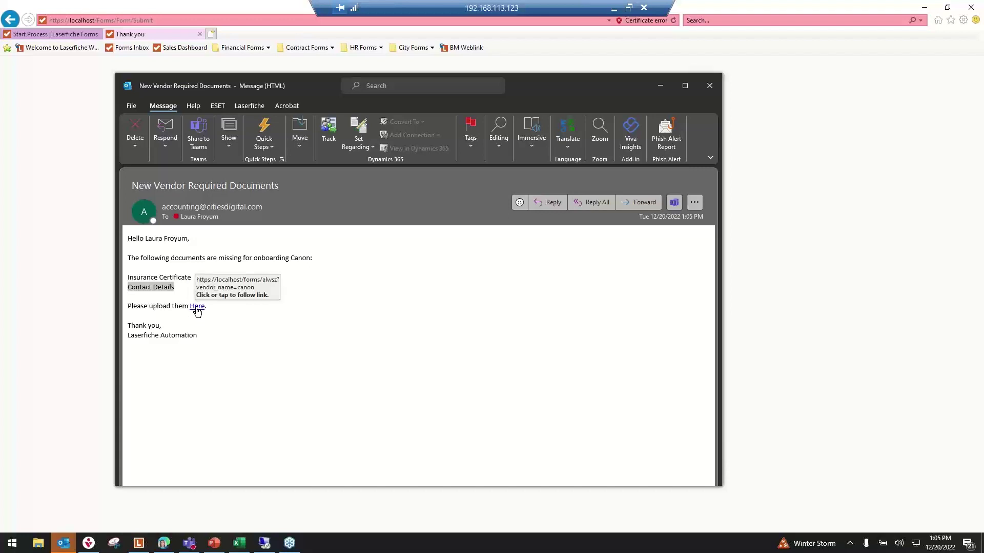
pyautogui.click(197, 309)
# - Copy the e-mail's upload link address and minimize Outlook
pyautogui.rightClick(197, 309)
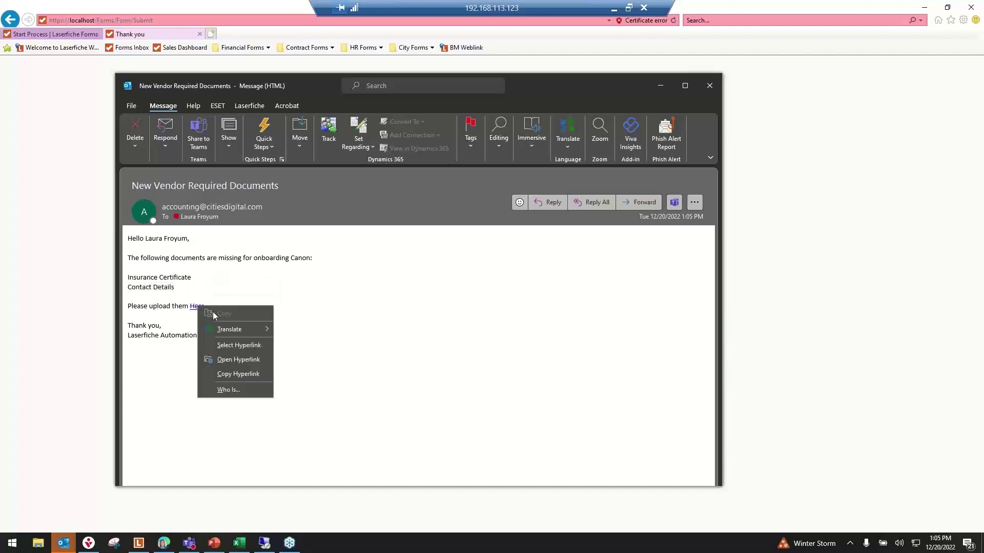
pyautogui.click(243, 377)
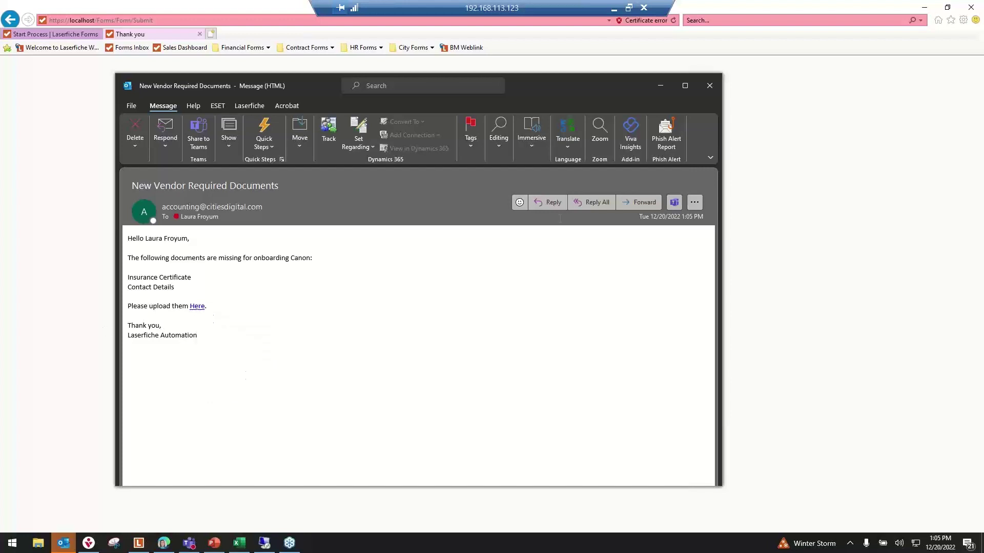
pyautogui.click(655, 90)
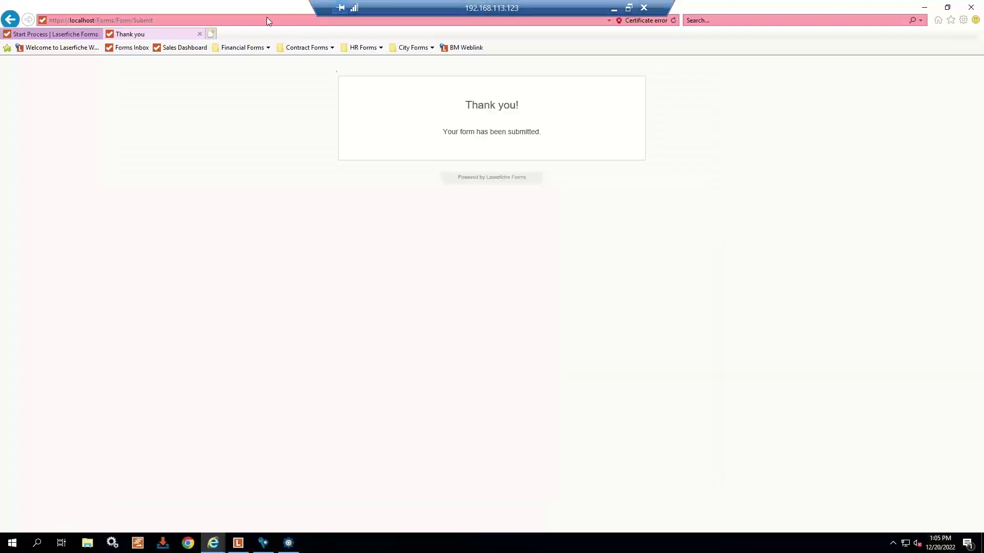
# - Paste the copied upload link into the browser's address bar and load it
pyautogui.click(238, 20)
pyautogui.hotkey('ctrl', 'v')
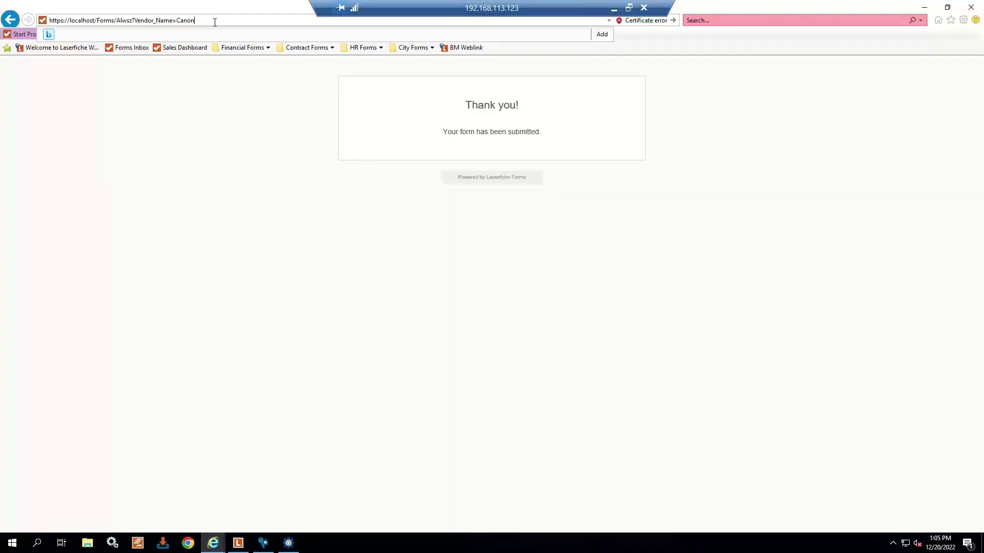
pyautogui.press('Return')
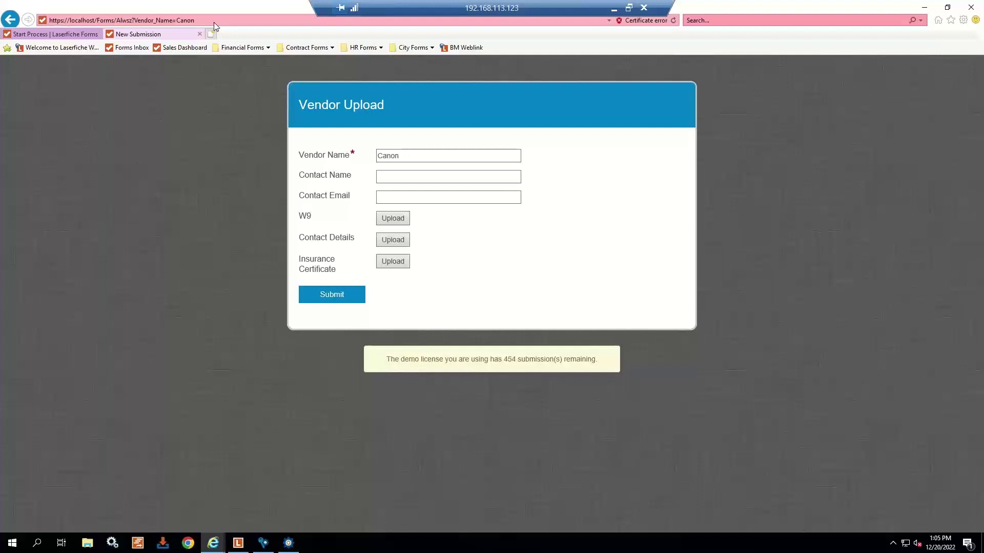
# - Attach CONF.BMP for Contact Details and FAXED.BMP for Insurance Certificate
pyautogui.click(393, 240)
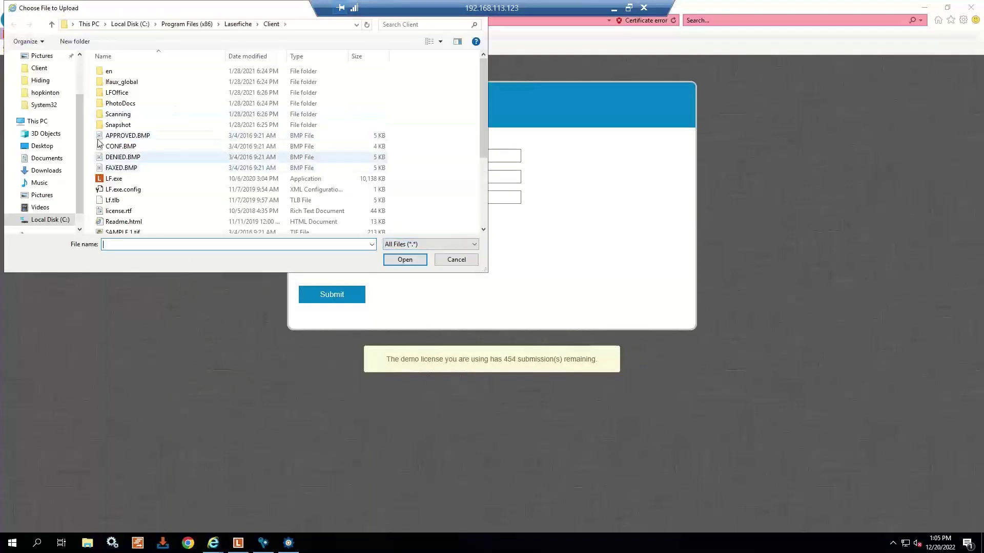
pyautogui.click(111, 147)
pyautogui.click(405, 259)
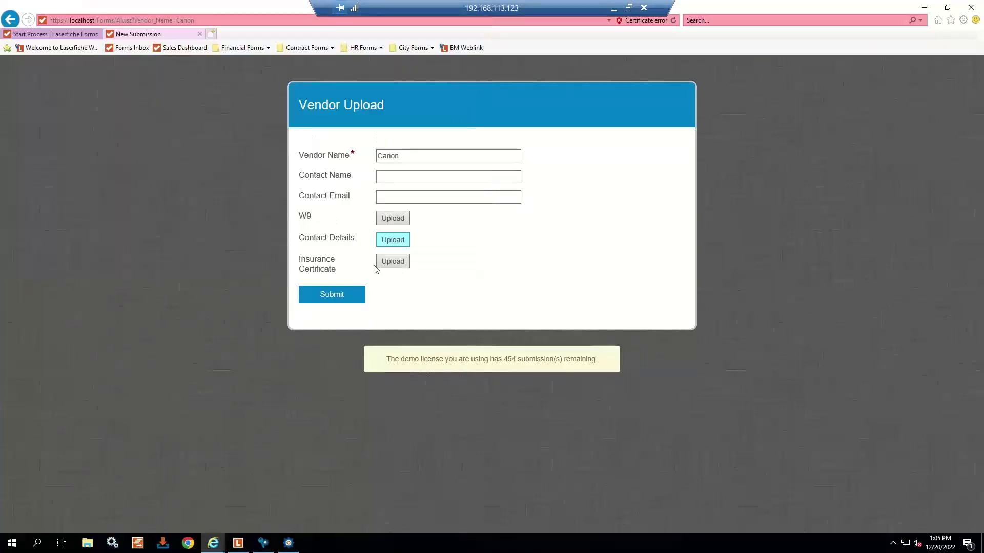
pyautogui.click(382, 275)
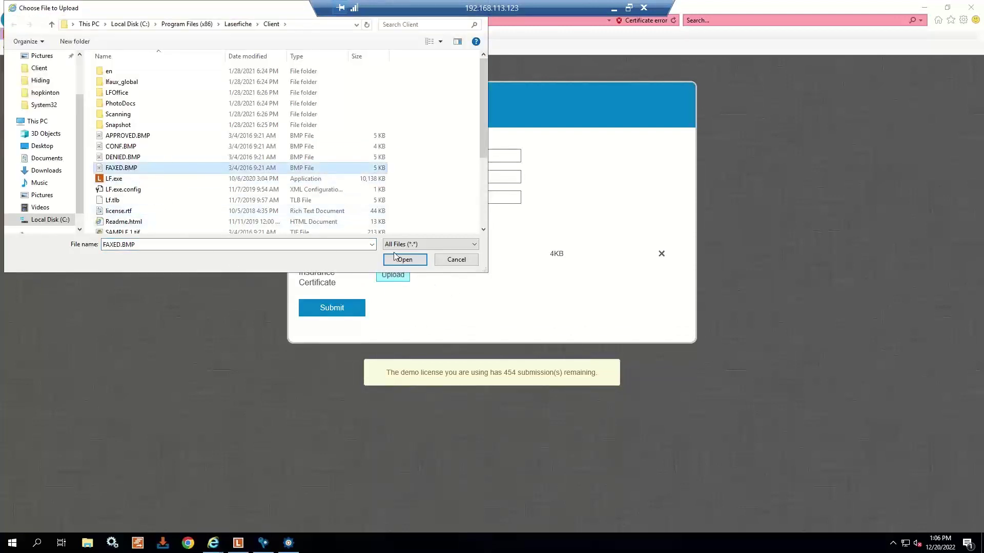
pyautogui.click(405, 259)
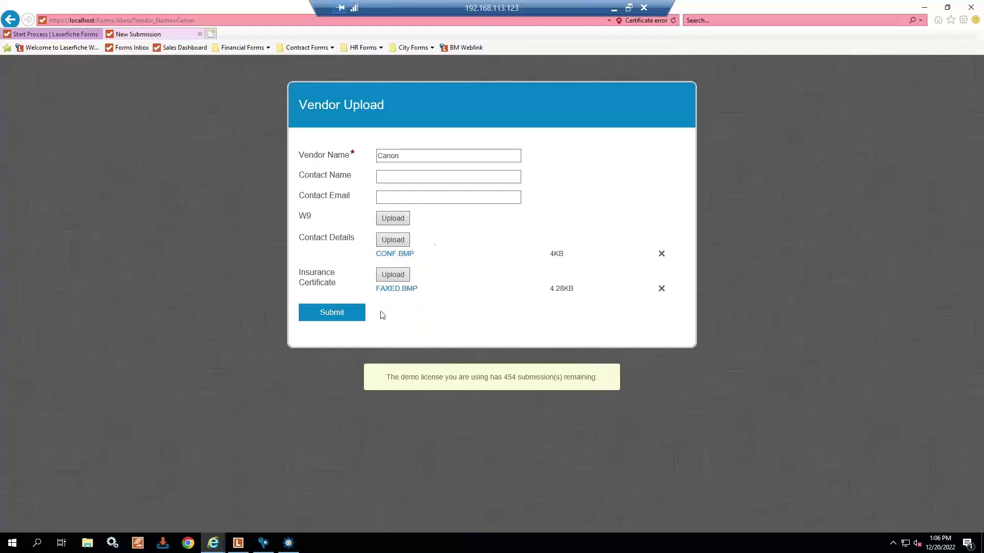
# - Enter the contact's name and start the e-mail, then submit the Vendor Upload form
pyautogui.click(412, 179)
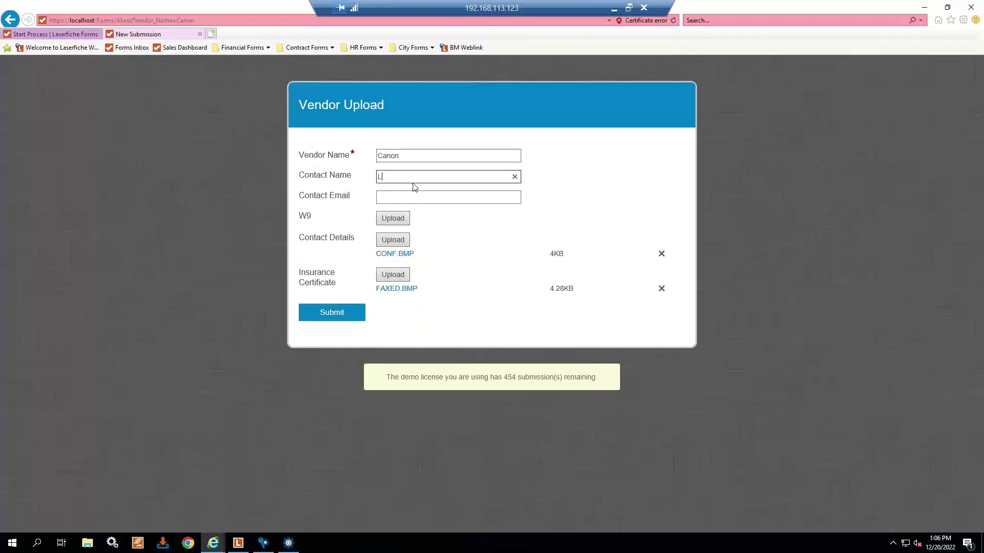
pyautogui.press('Tab')
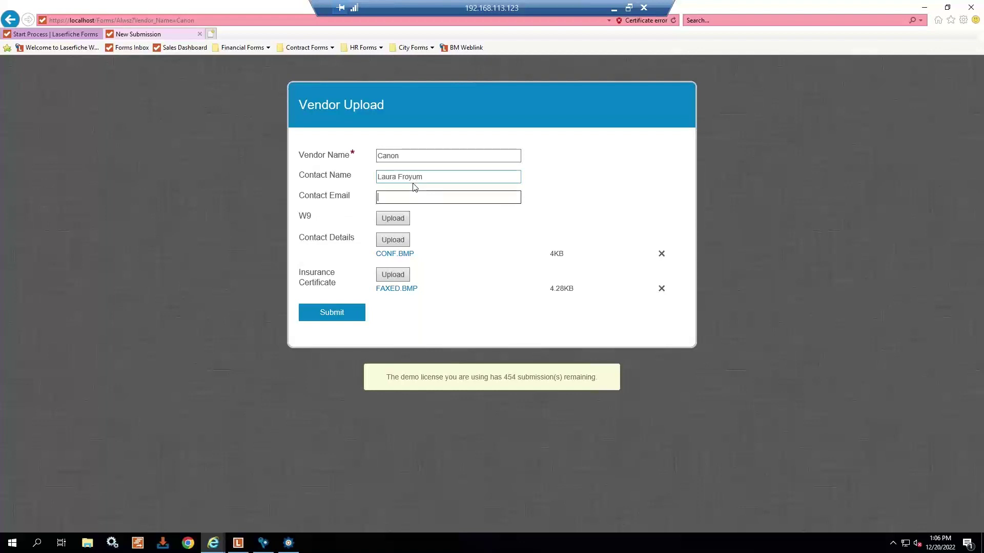
pyautogui.click(341, 319)
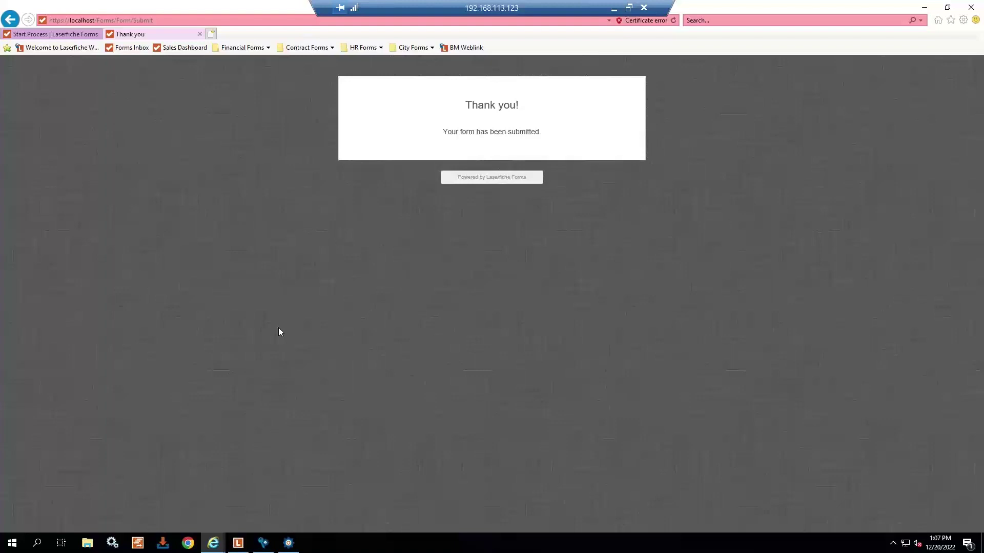
# - In Laserfiche Client, sort entries by creation date and open the Canon folder
pyautogui.click(236, 544)
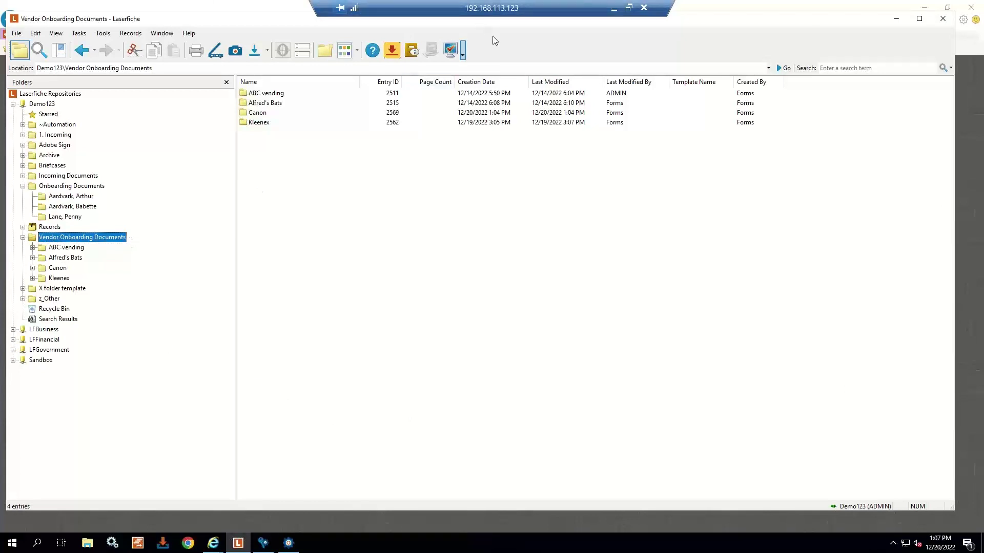
pyautogui.click(497, 81)
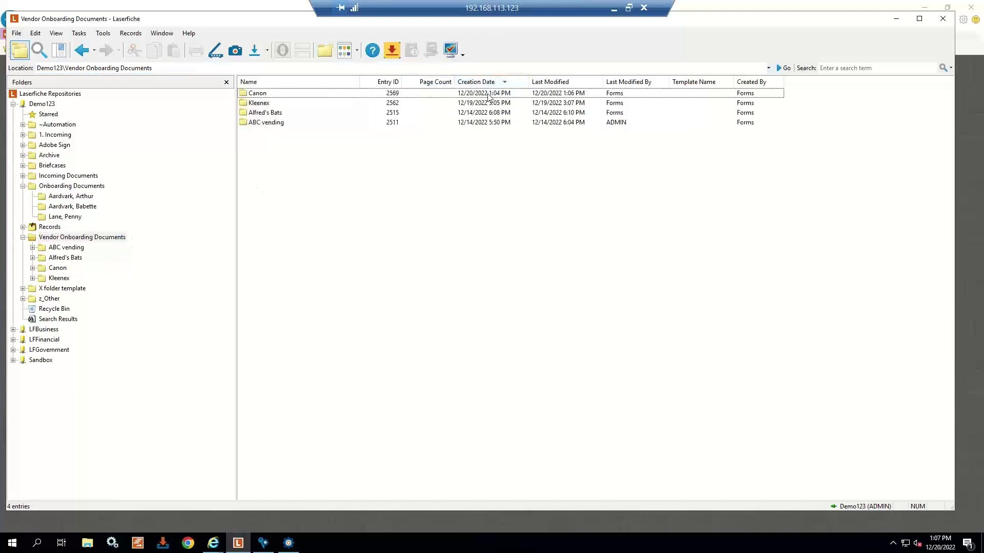
pyautogui.doubleClick(263, 96)
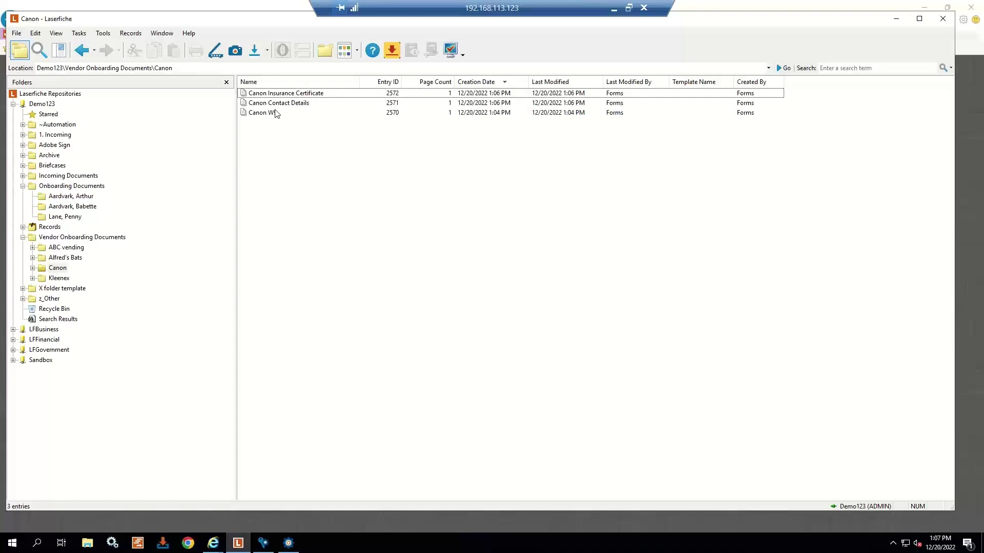
# - View the Canon Insurance Certificate's metadata, cancel, and minimize the client
pyautogui.rightClick(303, 95)
pyautogui.click(330, 110)
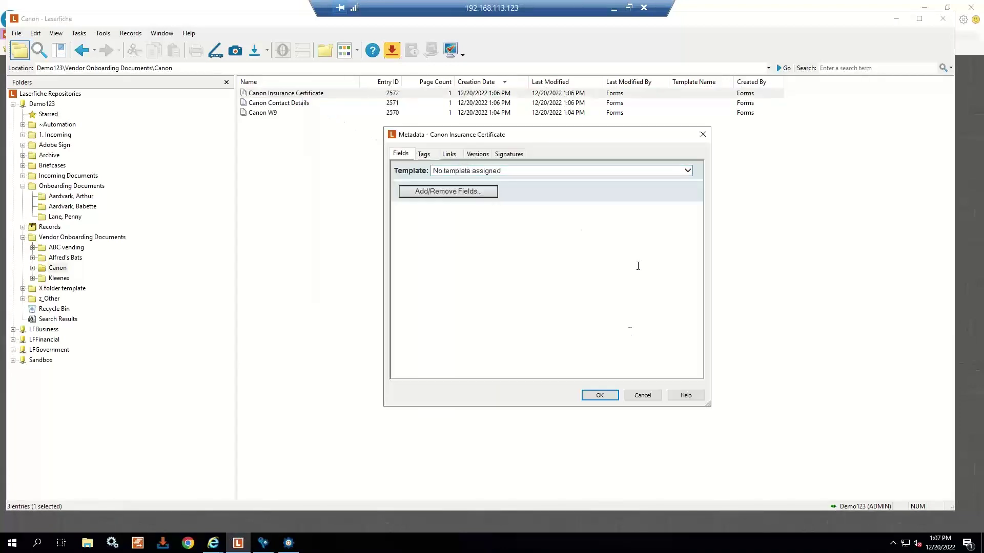
pyautogui.click(640, 394)
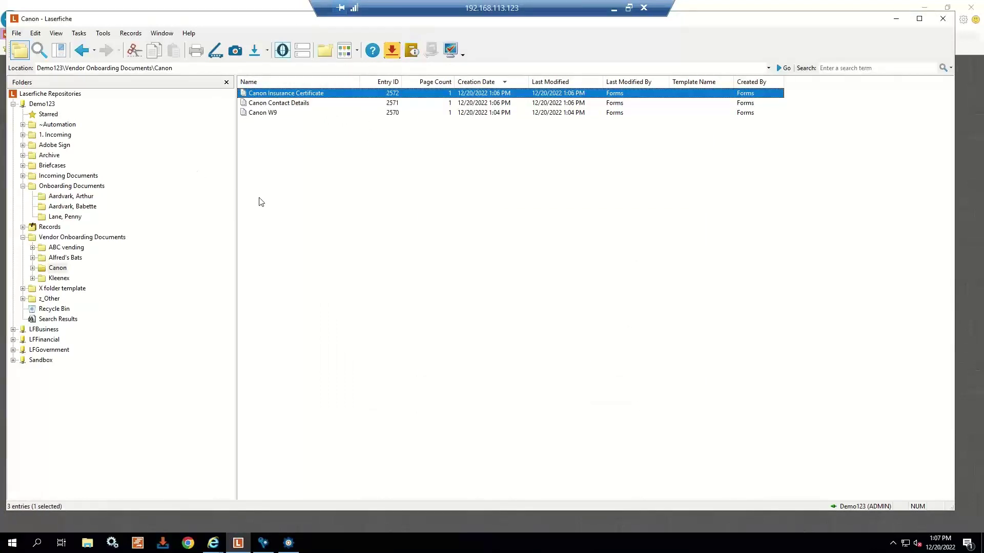
pyautogui.click(896, 19)
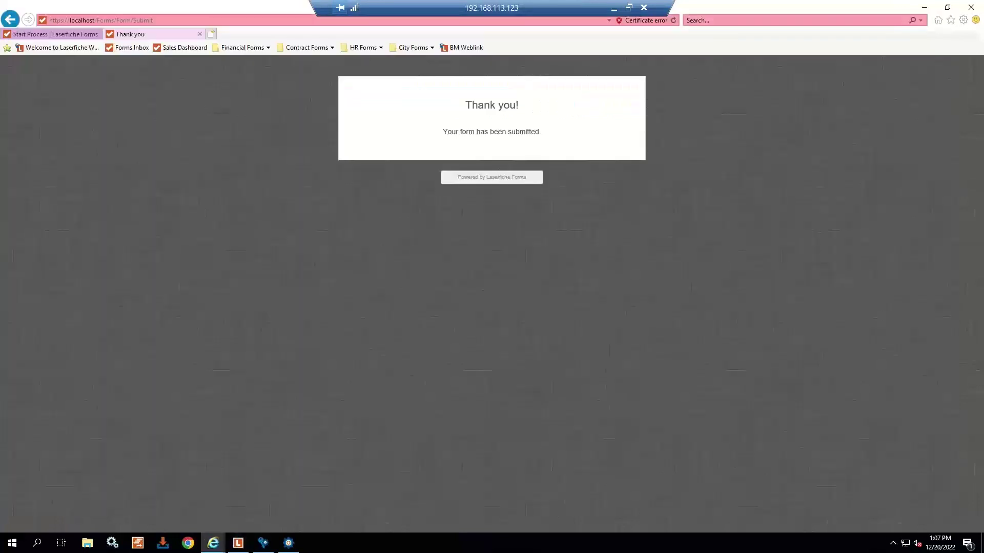
# - From the Forms inbox, open the instance 126 Vendor Approval task and approve Canon
pyautogui.click(135, 49)
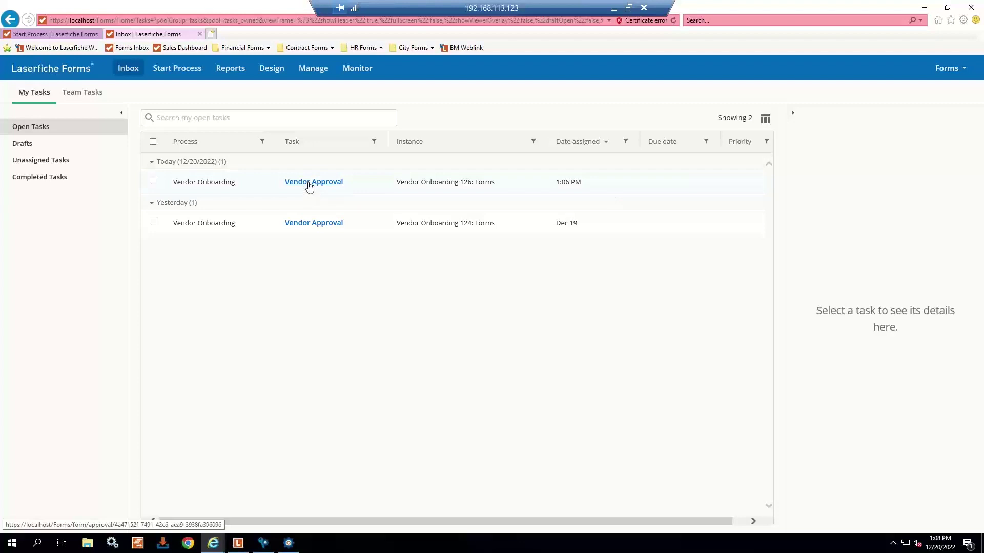
pyautogui.click(309, 185)
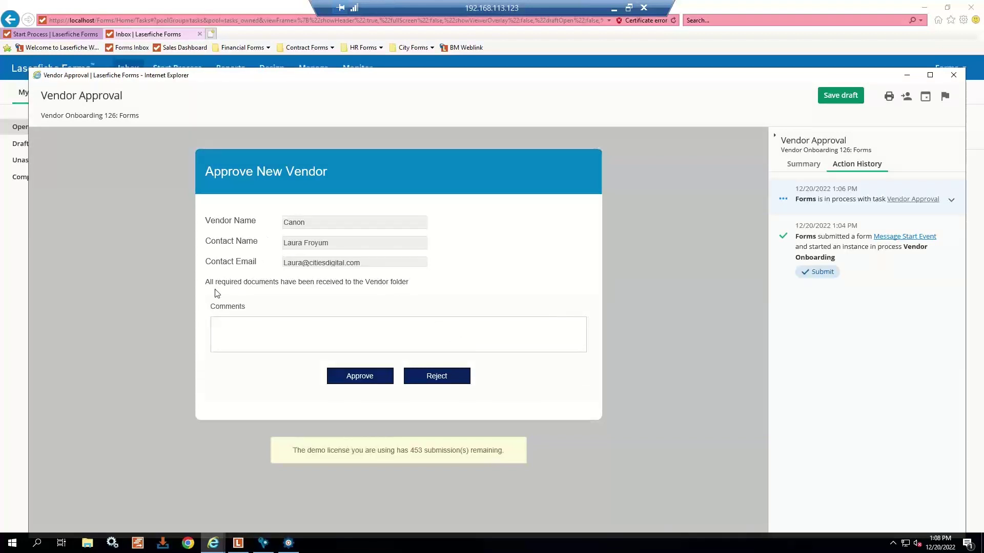
pyautogui.moveTo(214, 283); pyautogui.dragTo(425, 281)
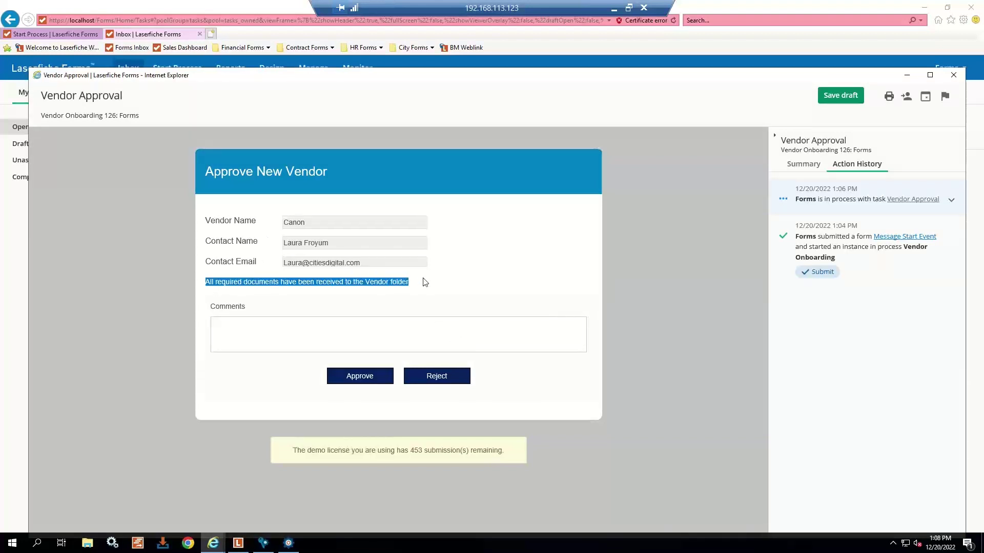
pyautogui.click(516, 296)
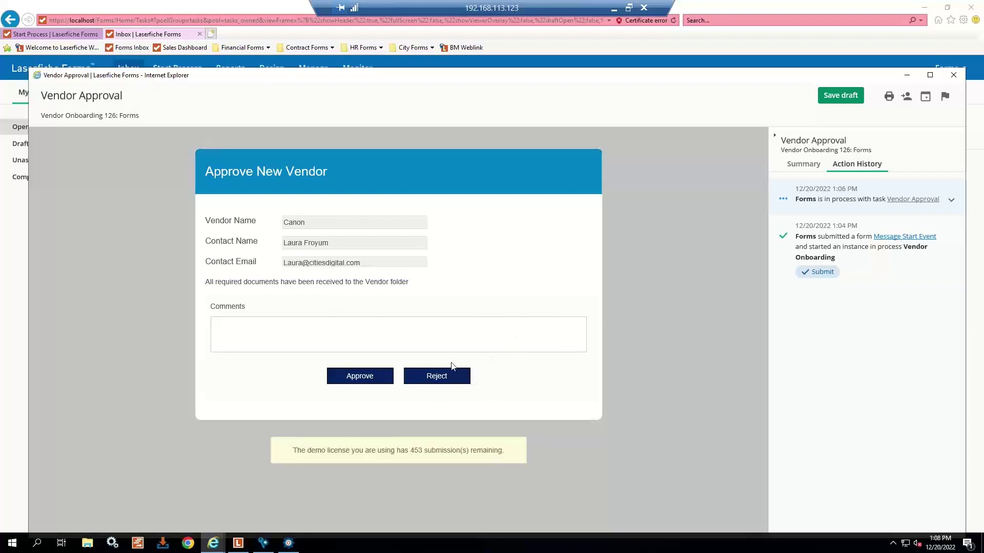
pyautogui.click(372, 383)
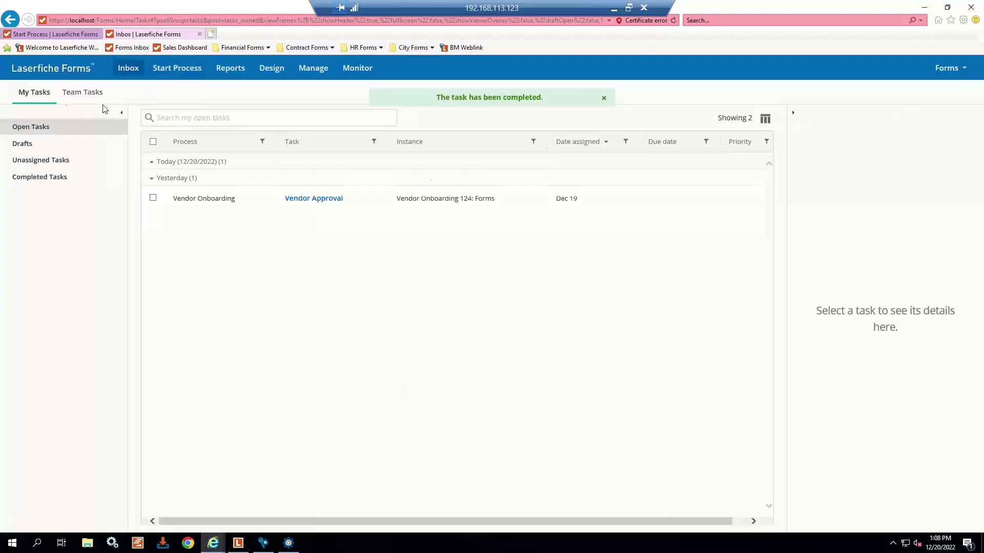
# - Go to Manage and edit the Vendor Onboarding process
pyautogui.click(306, 72)
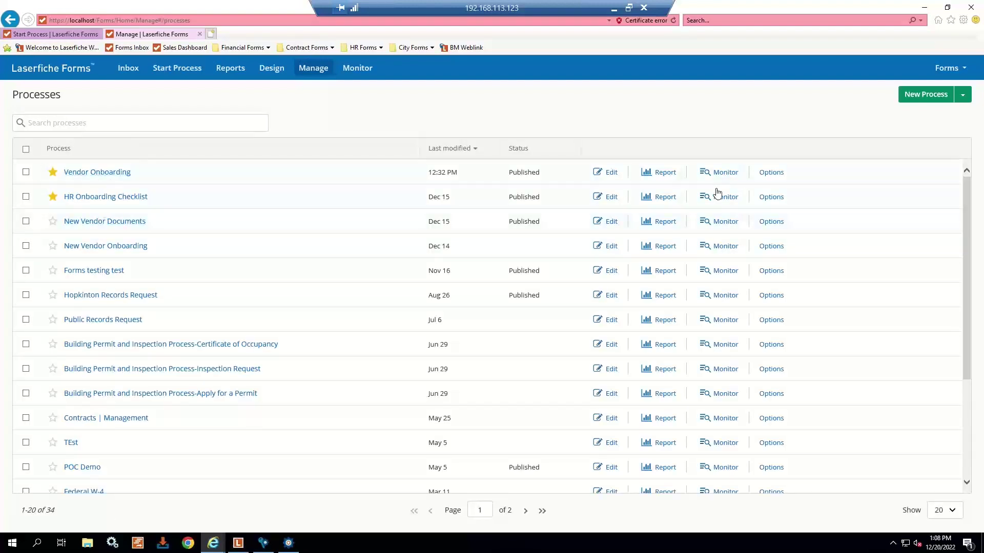
pyautogui.click(598, 174)
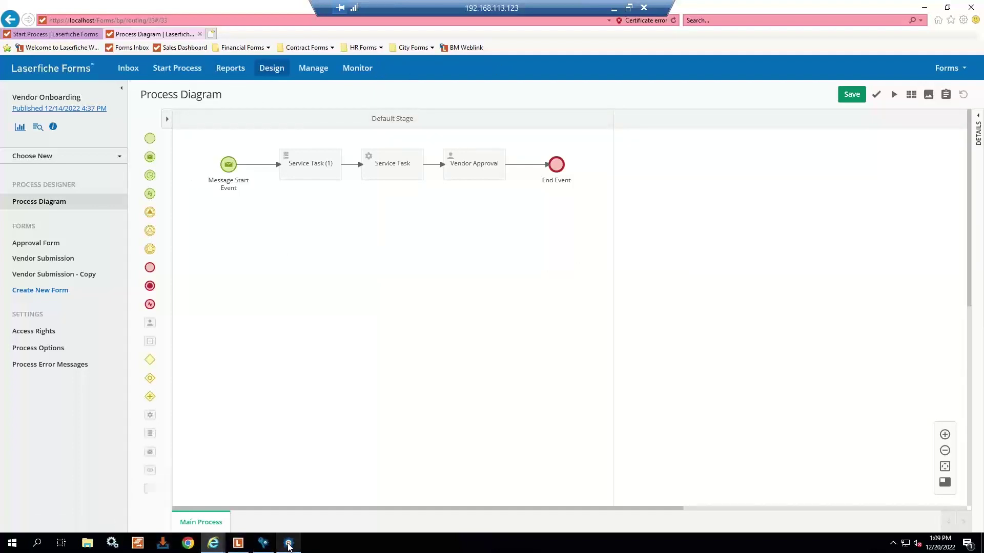
# - Show the Vendor Onboarding workflow in Workflow Designer and scroll through its diagram and back up
pyautogui.moveTo(288, 547)
pyautogui.click(285, 509)
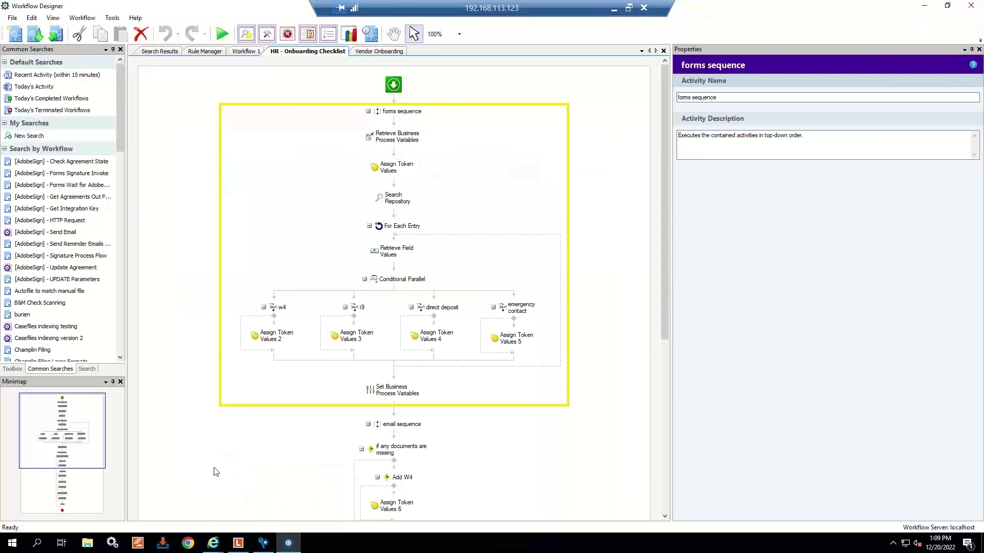
pyautogui.click(394, 53)
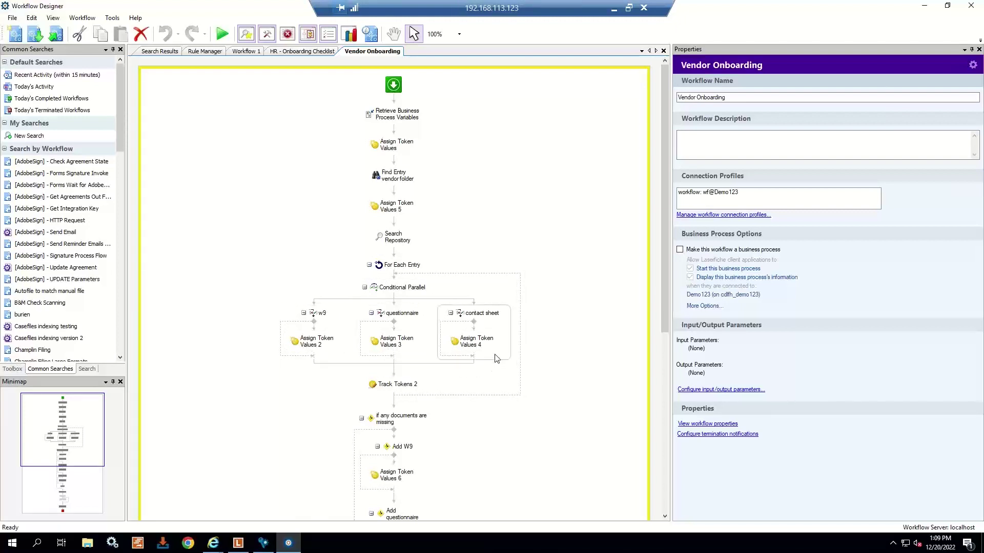
pyautogui.scroll(-3, 494, 359)
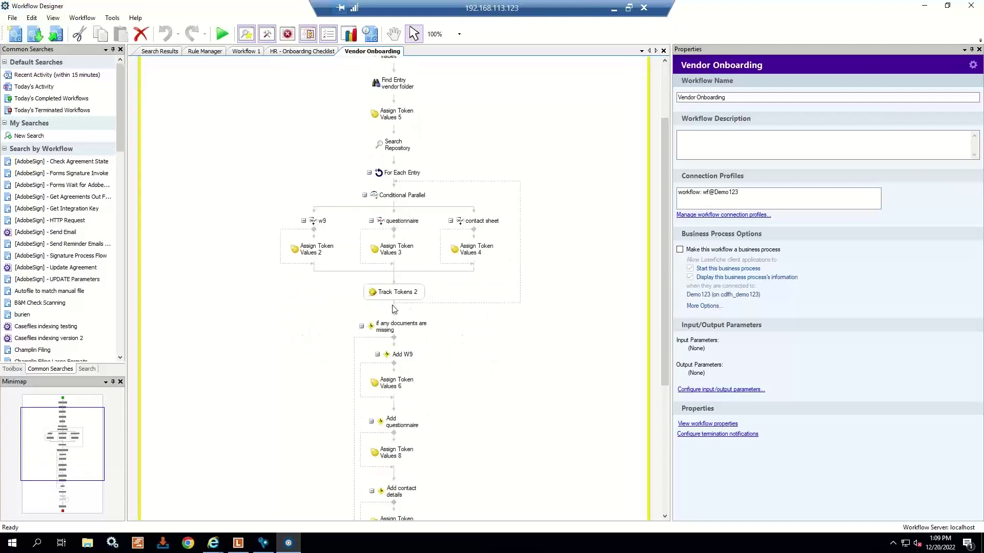
pyautogui.scroll(-4, 389, 415)
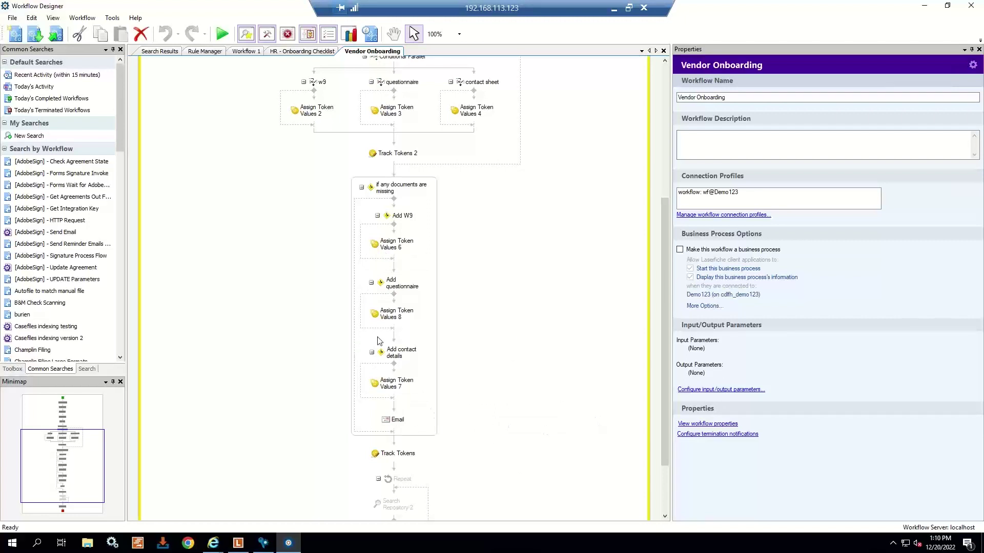
pyautogui.scroll(-2, 410, 464)
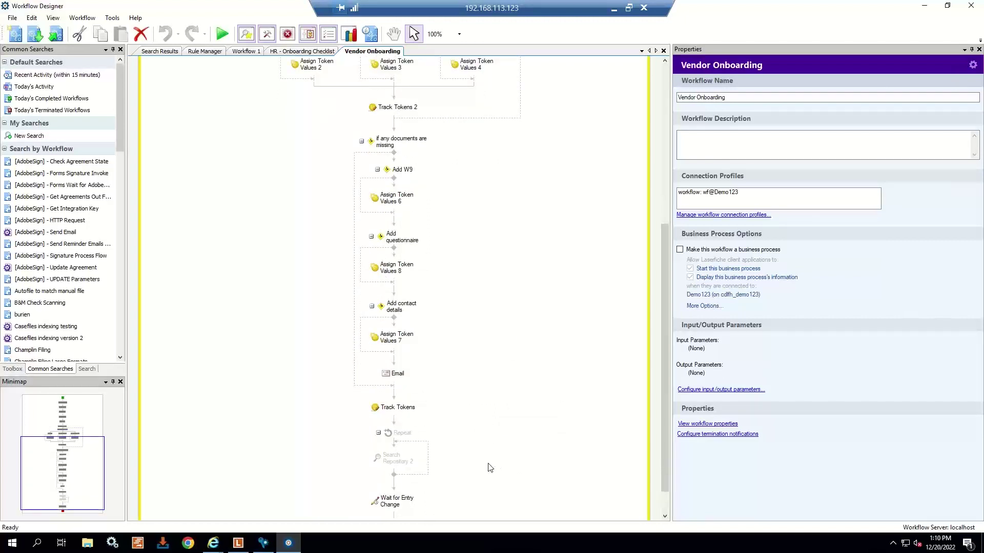
pyautogui.scroll(-1, 490, 467)
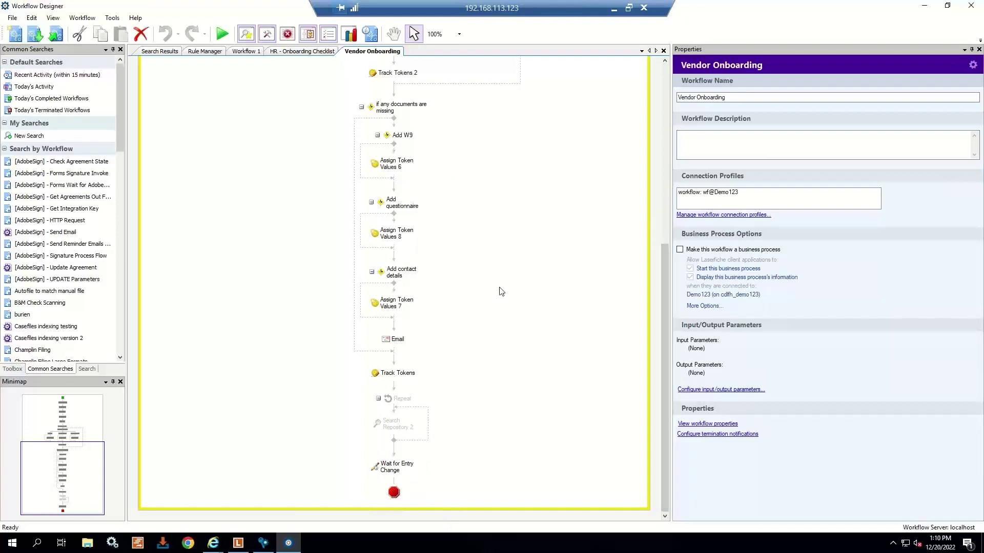
pyautogui.scroll(6, 541, 344)
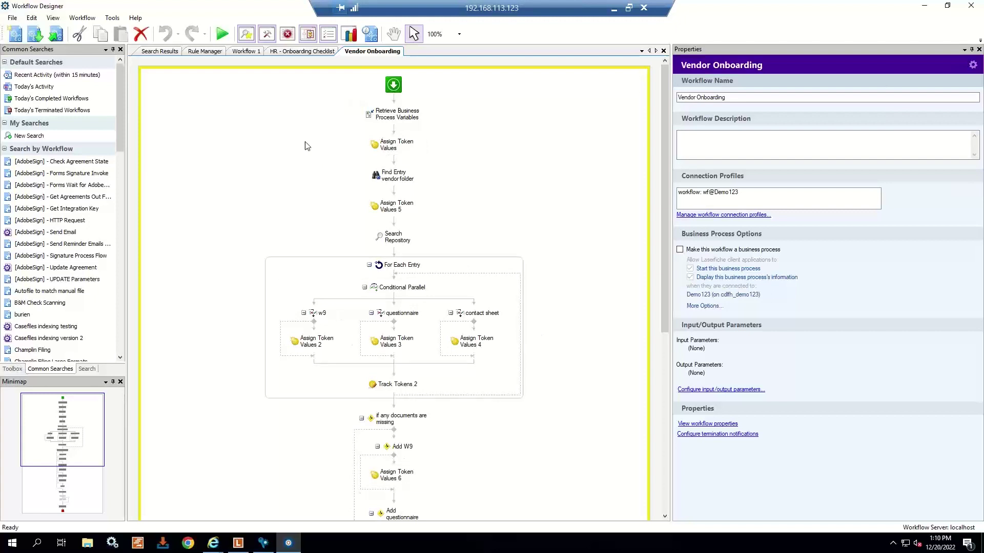
# - Minimize Workflow Designer and start a new HR Onboarding Checklist from Start Process
pyautogui.click(927, 7)
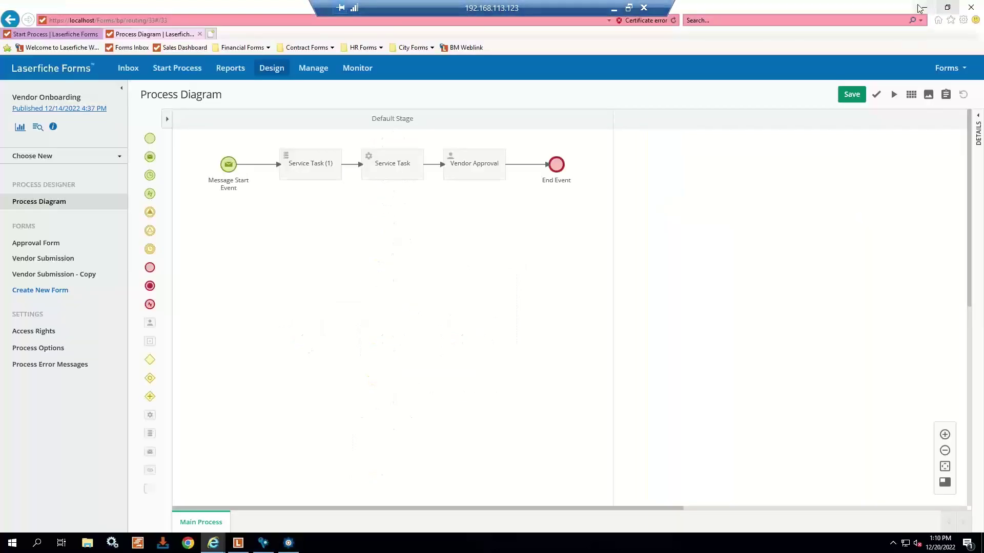
pyautogui.click(155, 71)
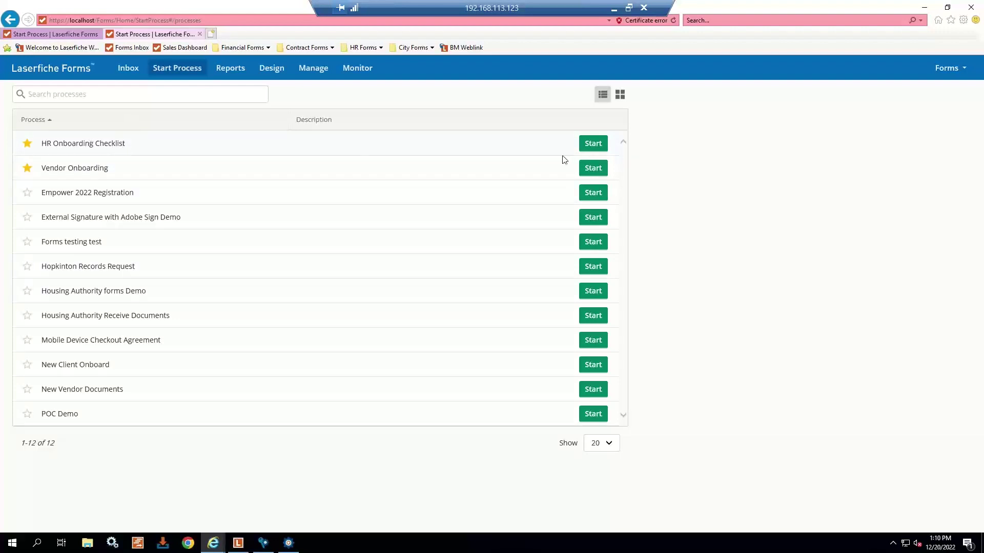
pyautogui.click(599, 144)
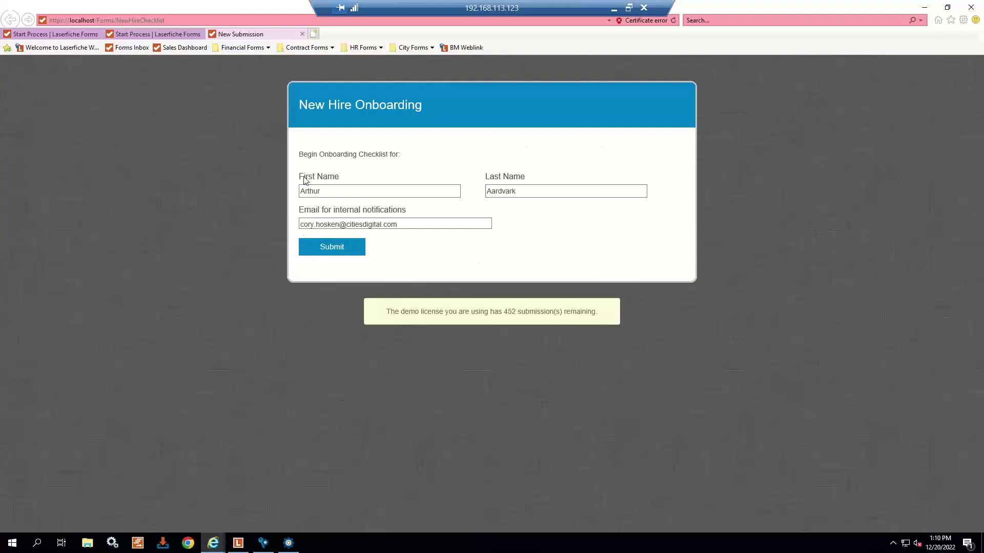
# - Replace the new hire's first and last name and the notification e-mail, then submit
pyautogui.moveTo(358, 188); pyautogui.dragTo(302, 193)
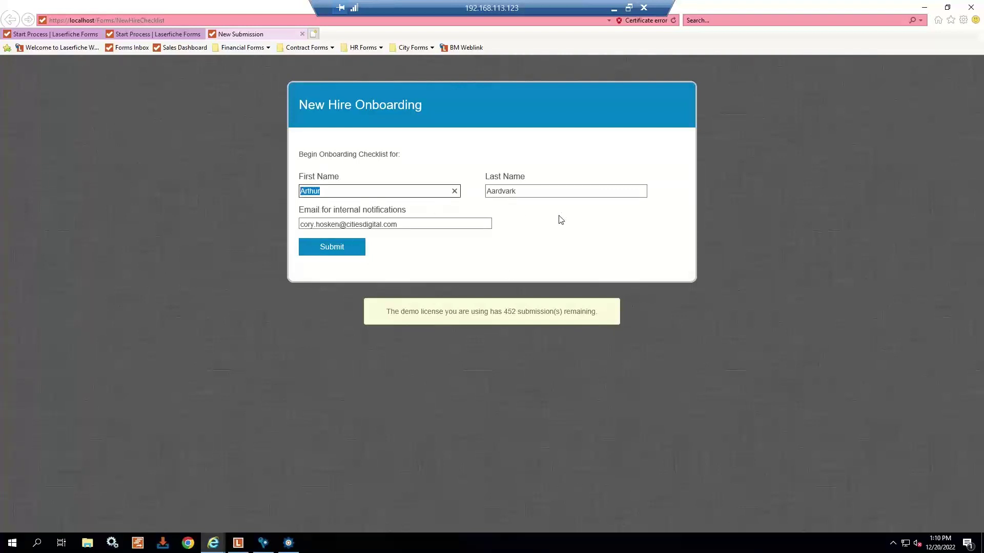
pyautogui.press('Tab')
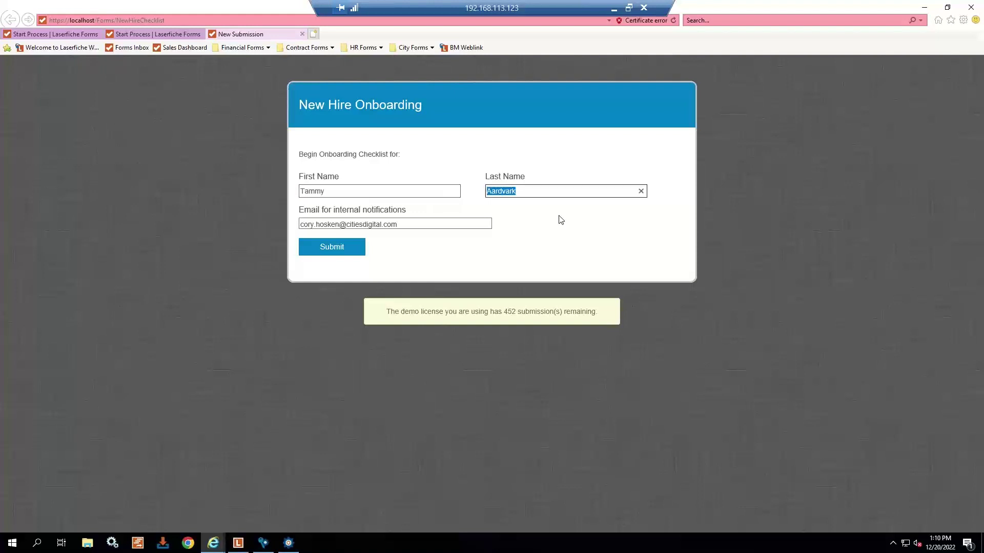
pyautogui.moveTo(340, 225); pyautogui.dragTo(216, 214)
pyautogui.write('laura')
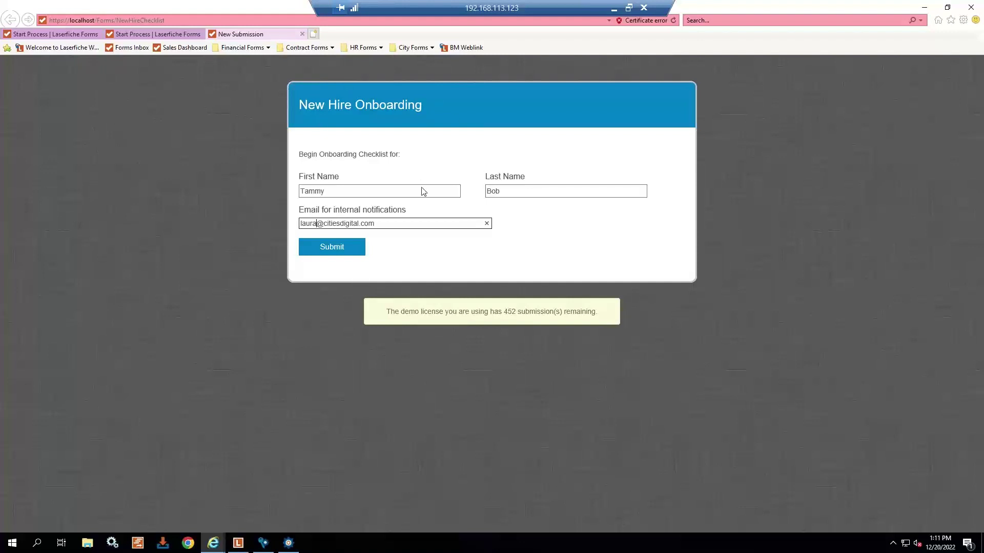
pyautogui.click(334, 248)
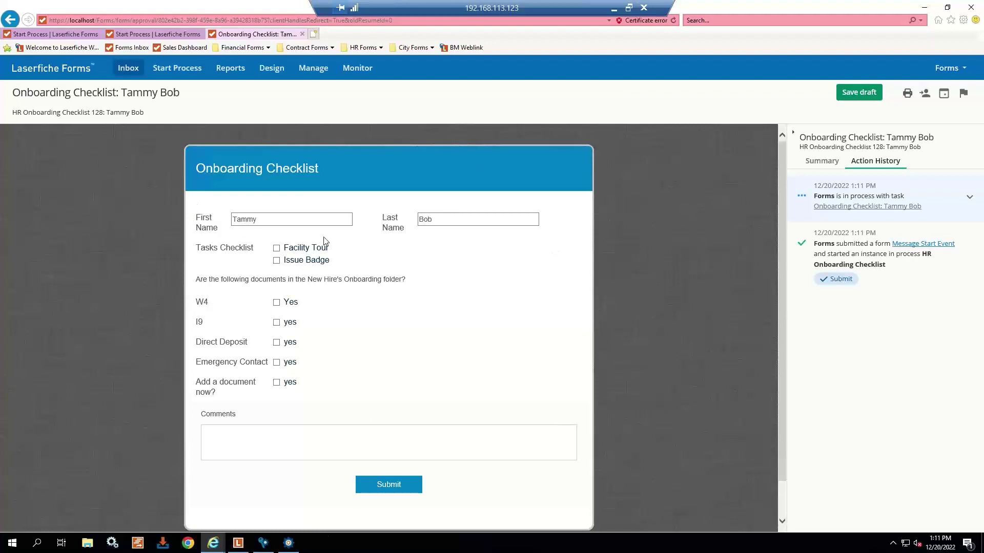
# - Tick Facility Tour and Issue Badge, and choose to add a W4 document
pyautogui.click(277, 254)
pyautogui.click(277, 261)
pyautogui.click(277, 384)
pyautogui.click(303, 440)
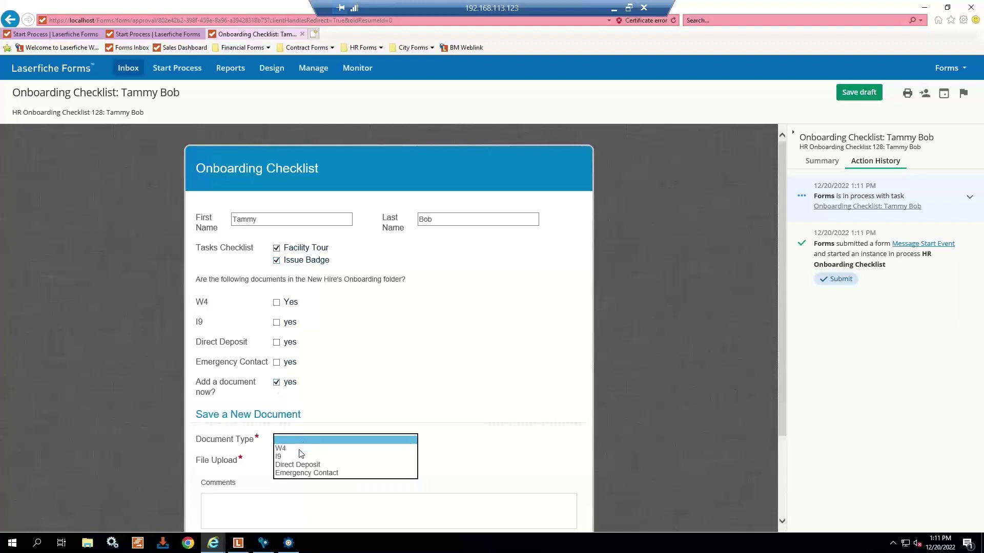
pyautogui.click(300, 450)
# - Upload APPROVED.BMP as the W4 file and submit the onboarding checklist
pyautogui.click(290, 461)
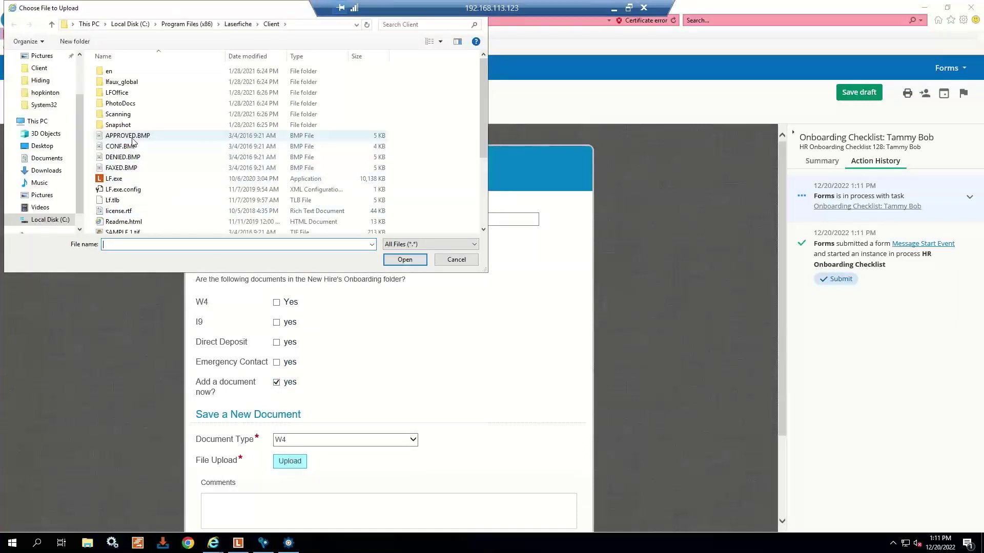
pyautogui.click(131, 136)
pyautogui.click(405, 260)
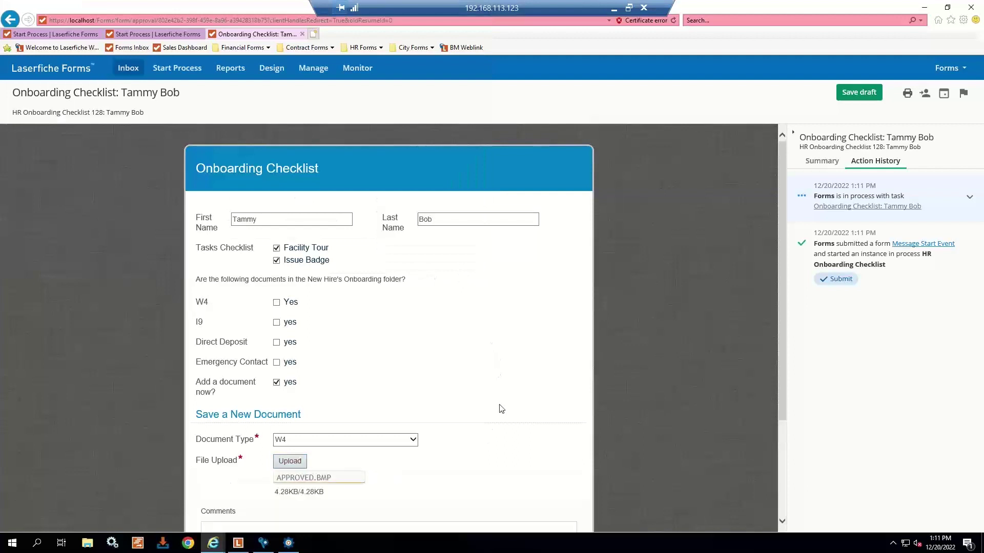
pyautogui.scroll(-1, 504, 395)
pyautogui.scroll(-1, 507, 386)
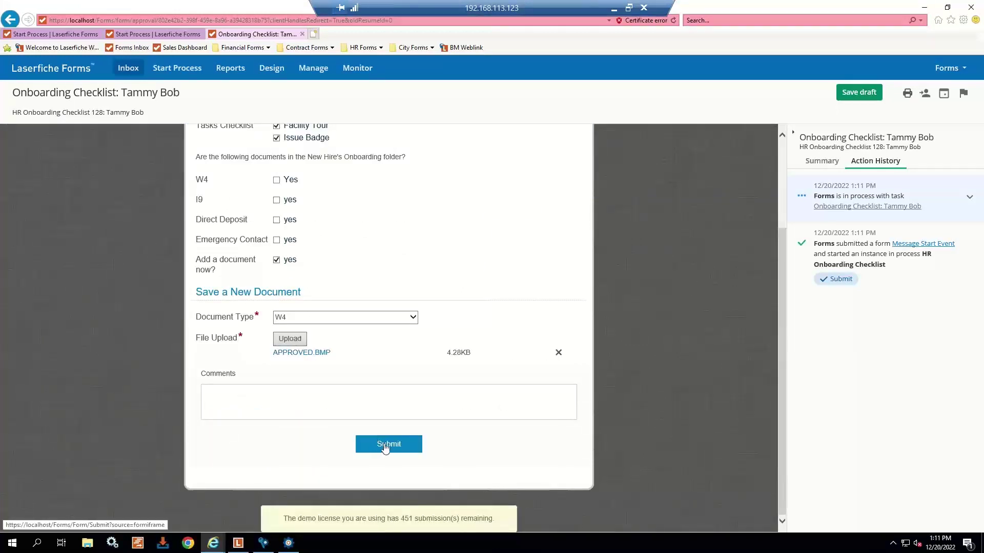
pyautogui.click(385, 445)
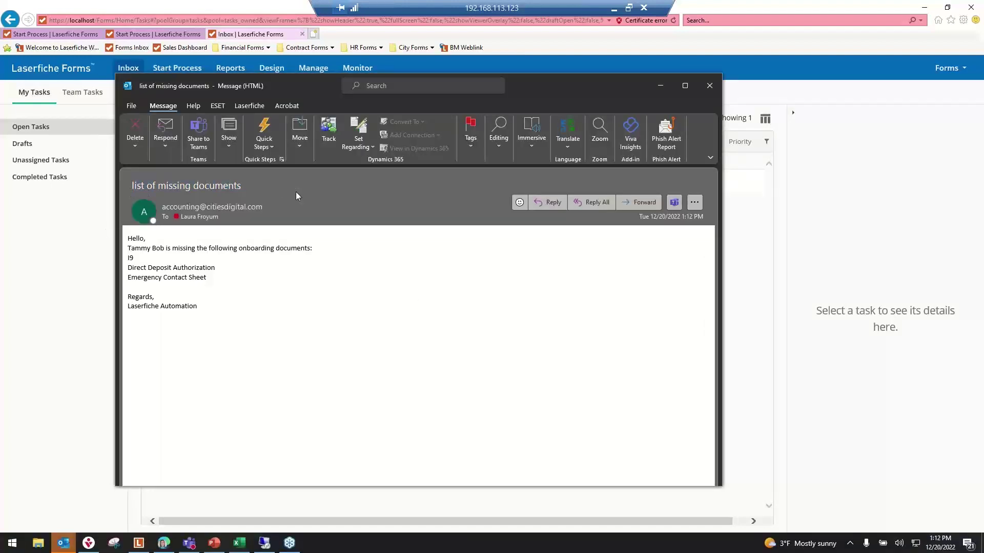
# - Review the list of the new hire's missing documents in the e-mail, then close it
pyautogui.moveTo(250, 286); pyautogui.dragTo(128, 245)
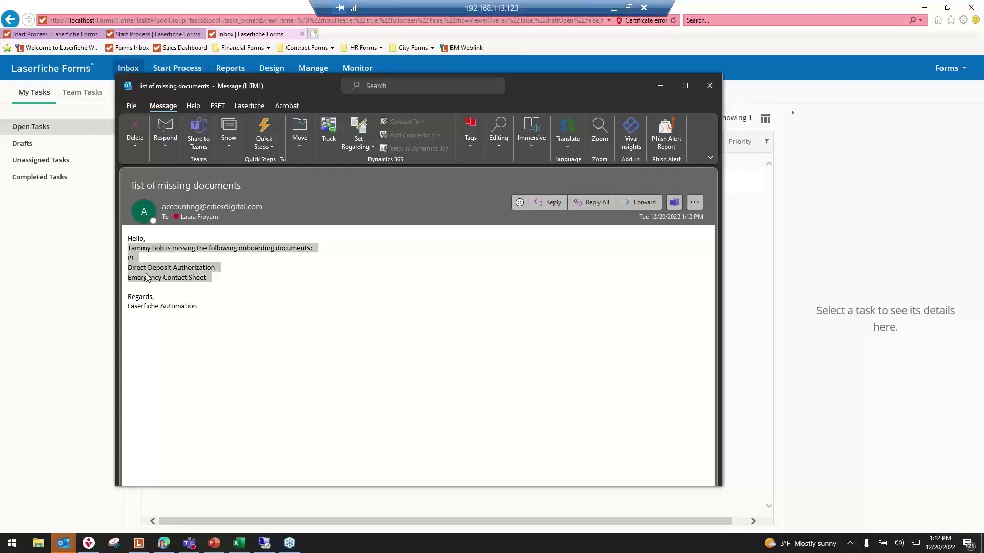
pyautogui.click(238, 304)
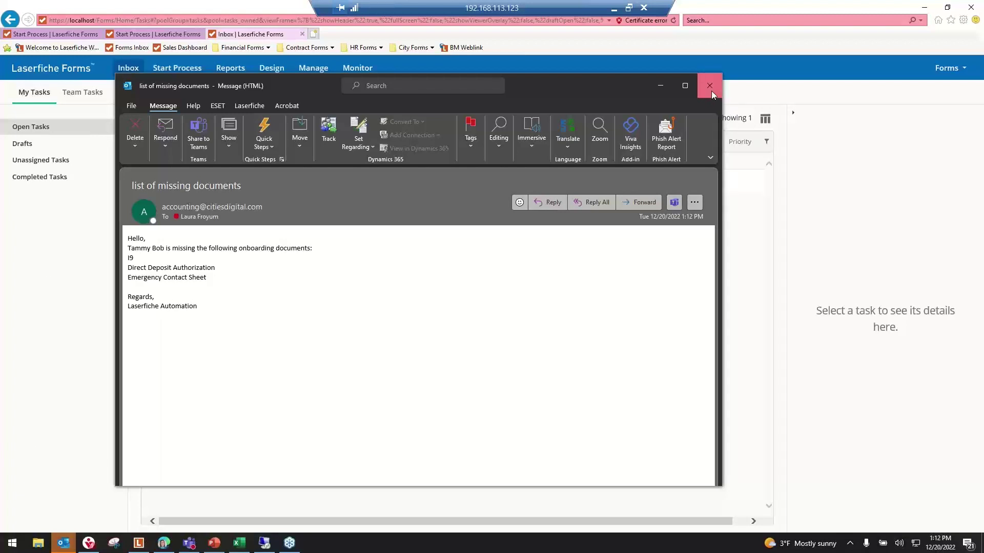
pyautogui.click(711, 91)
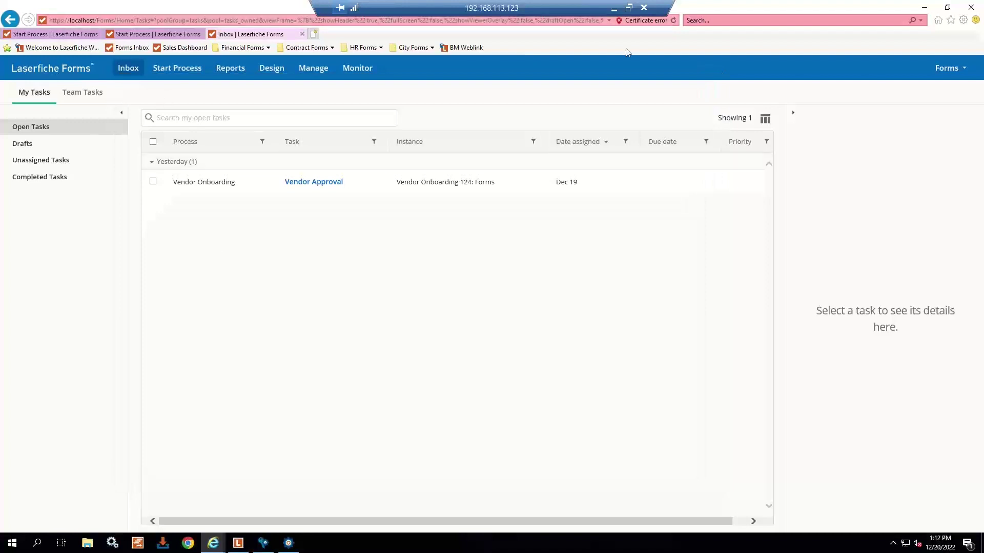
# - Open the new Onboarding Checklist task and add a document of type I9
pyautogui.click(675, 21)
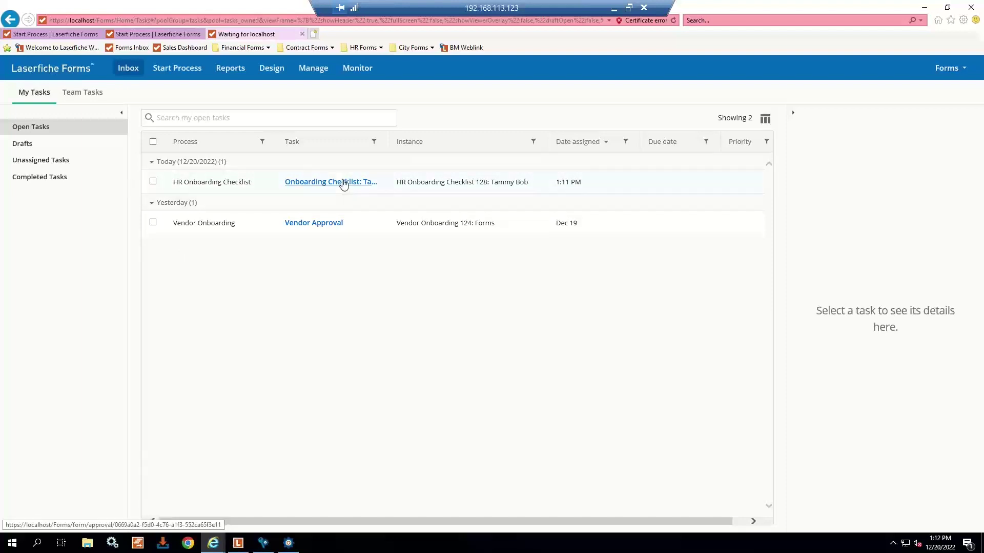
pyautogui.click(343, 184)
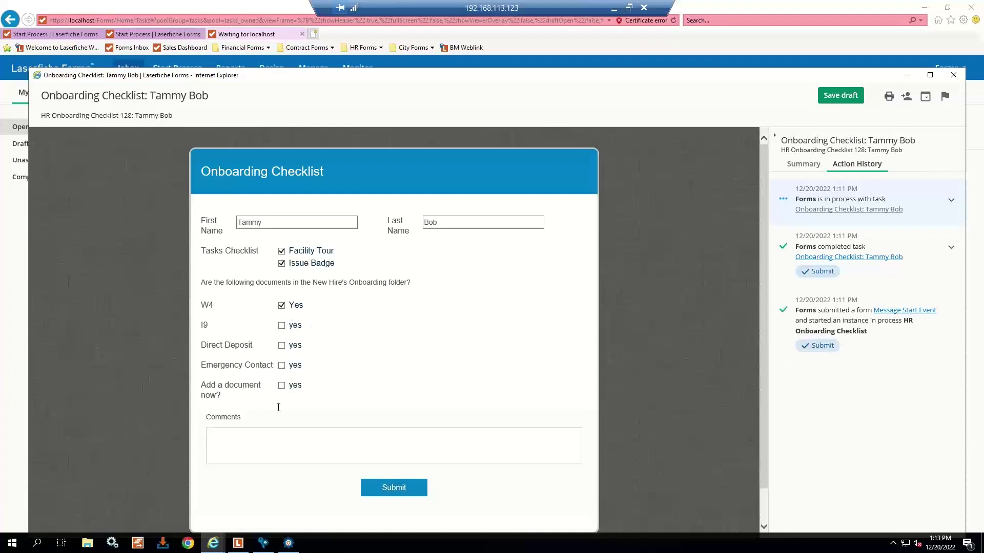
pyautogui.click(281, 386)
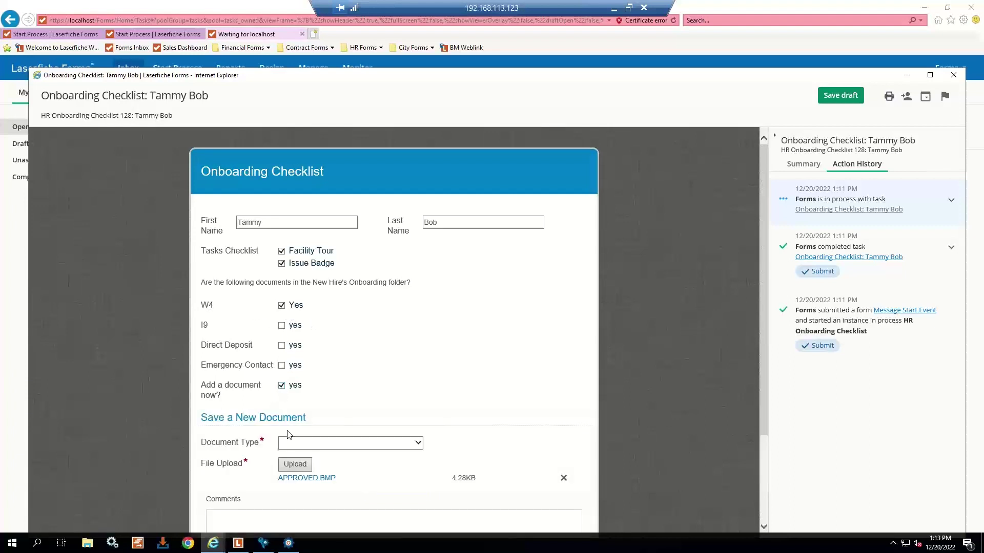
pyautogui.click(314, 444)
pyautogui.click(302, 459)
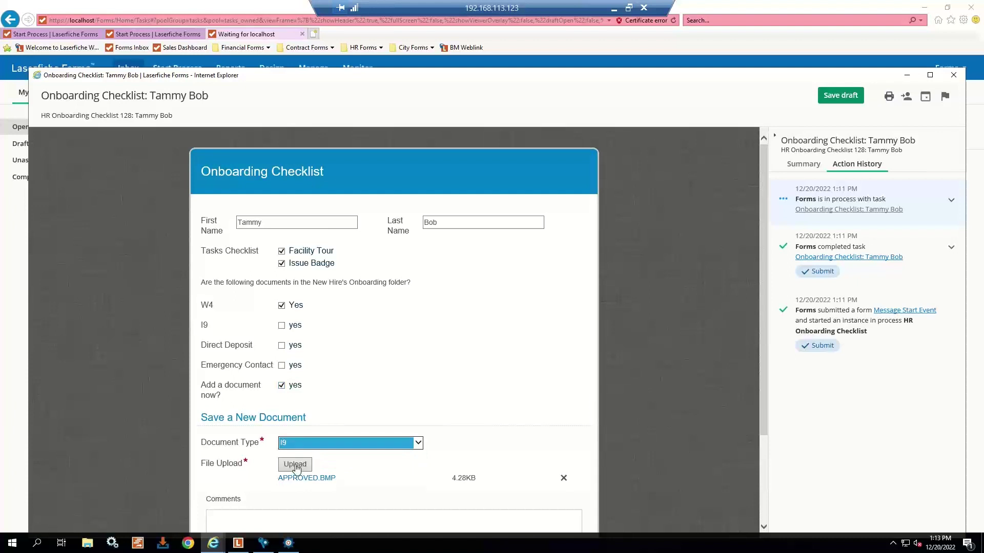
# - Upload CONF.BMP as the I9 file and submit the checklist
pyautogui.click(303, 464)
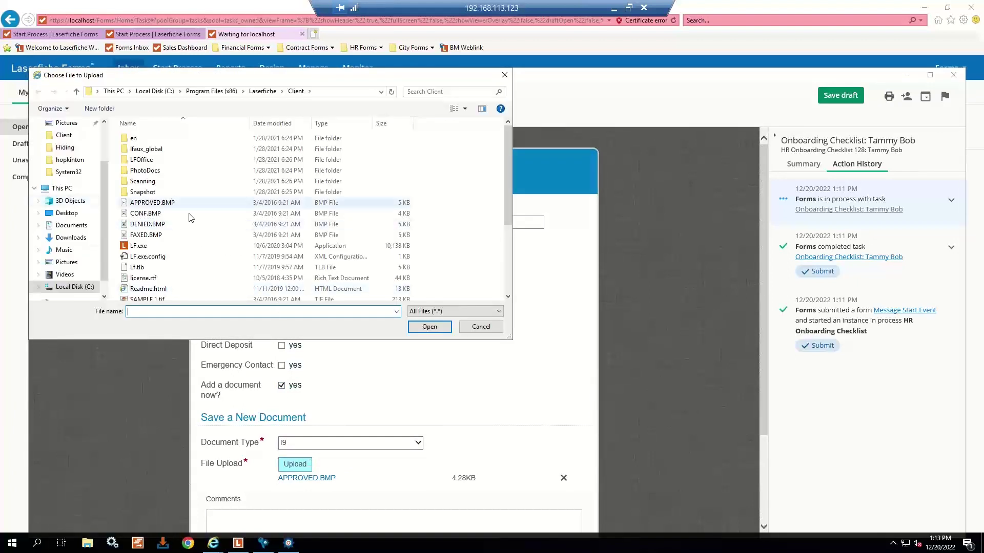
pyautogui.click(159, 214)
pyautogui.click(430, 327)
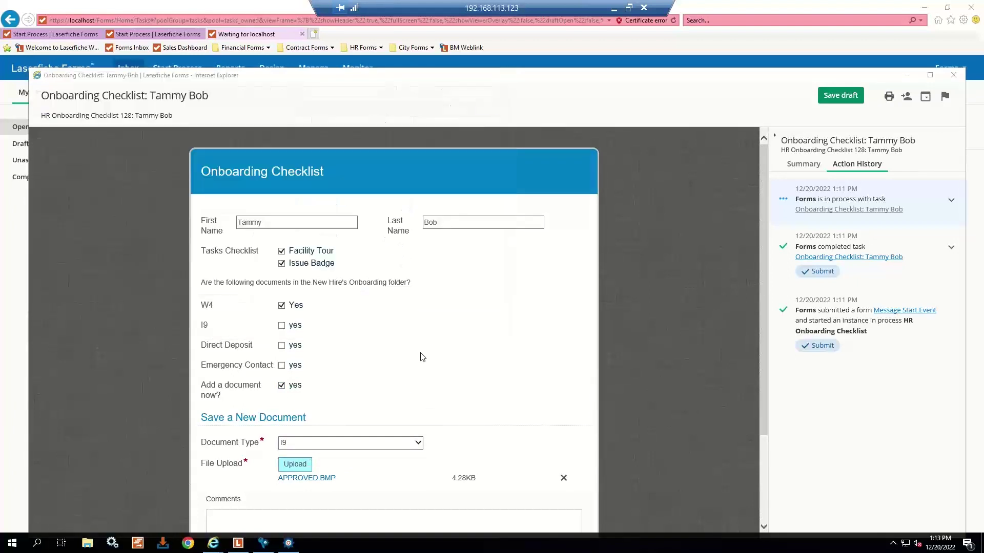
pyautogui.scroll(-3, 359, 390)
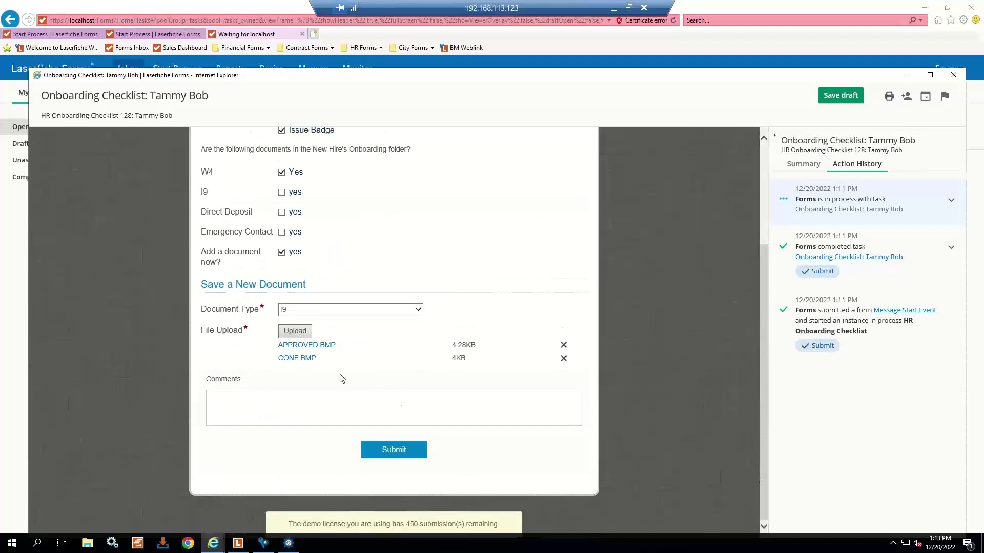
pyautogui.click(401, 449)
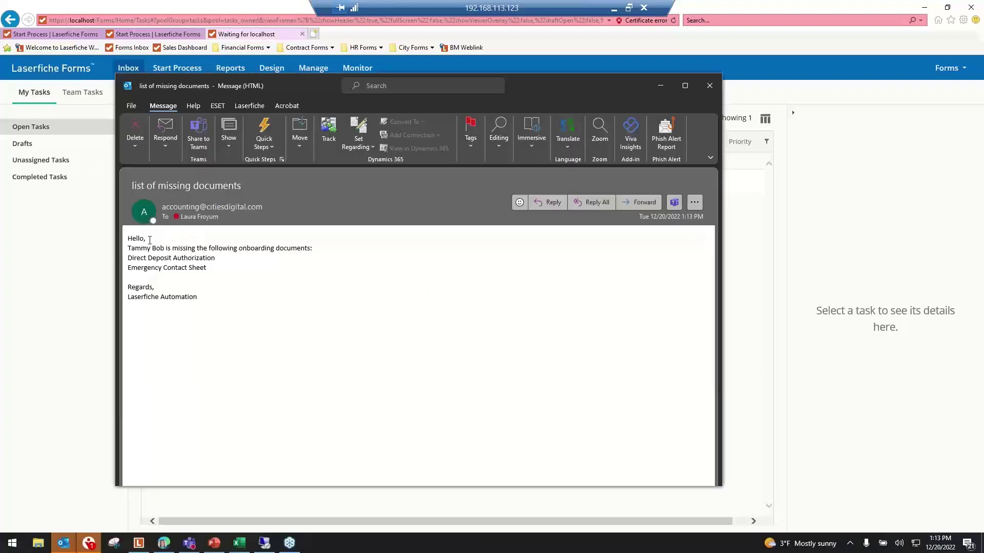
# - Read the two remaining missing documents in the e-mail, close it, and reload the Forms task list
pyautogui.moveTo(143, 246); pyautogui.dragTo(231, 263)
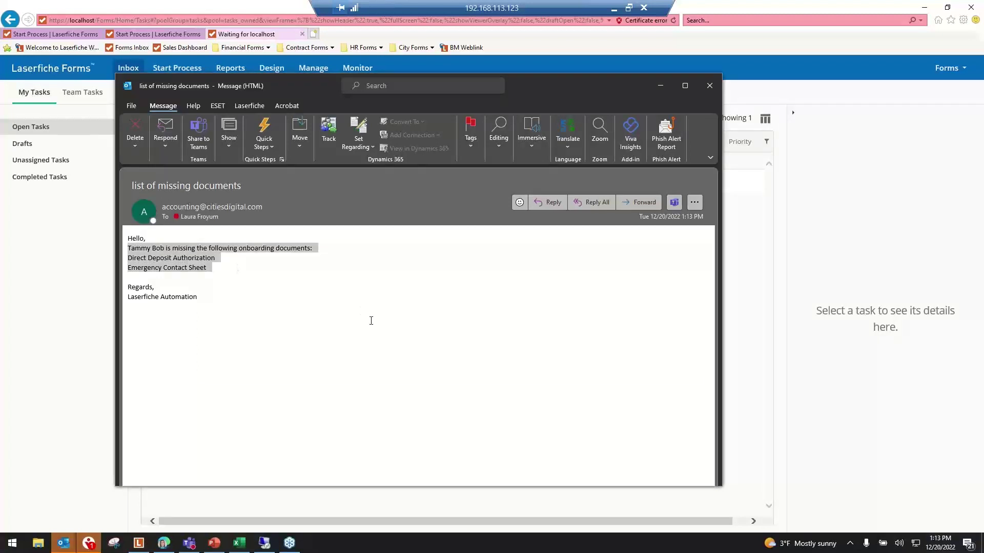
pyautogui.click(386, 336)
pyautogui.moveTo(129, 258); pyautogui.dragTo(232, 267)
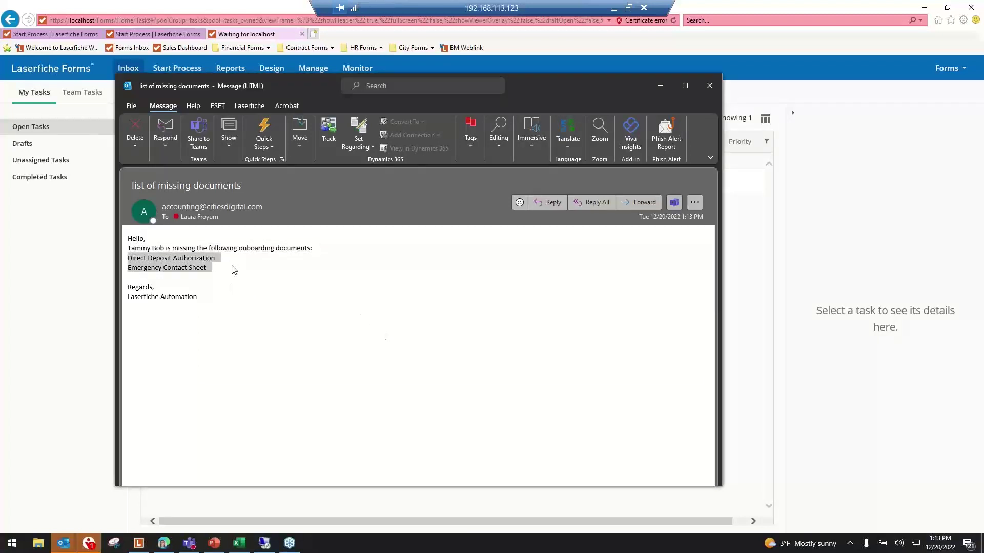
pyautogui.click(247, 280)
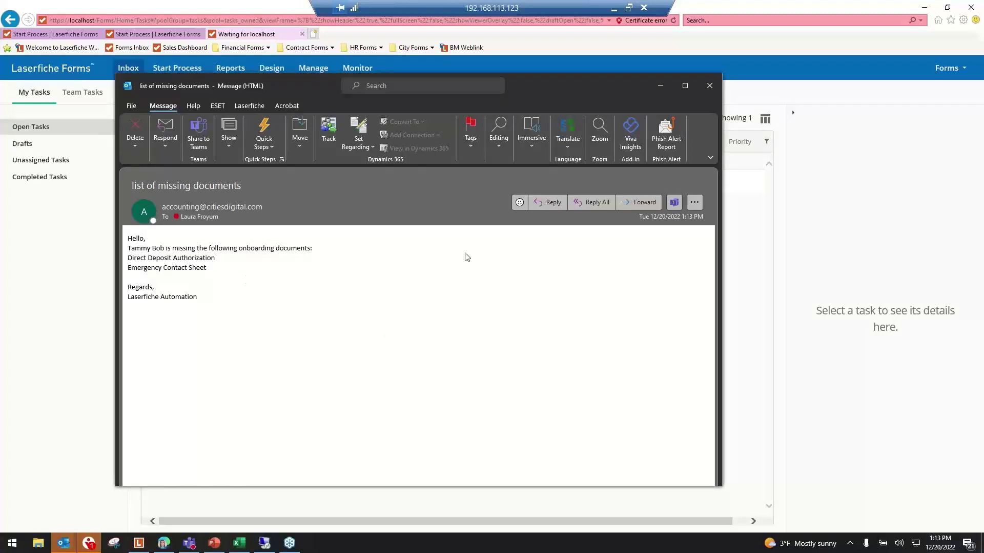
pyautogui.click(710, 86)
pyautogui.click(673, 20)
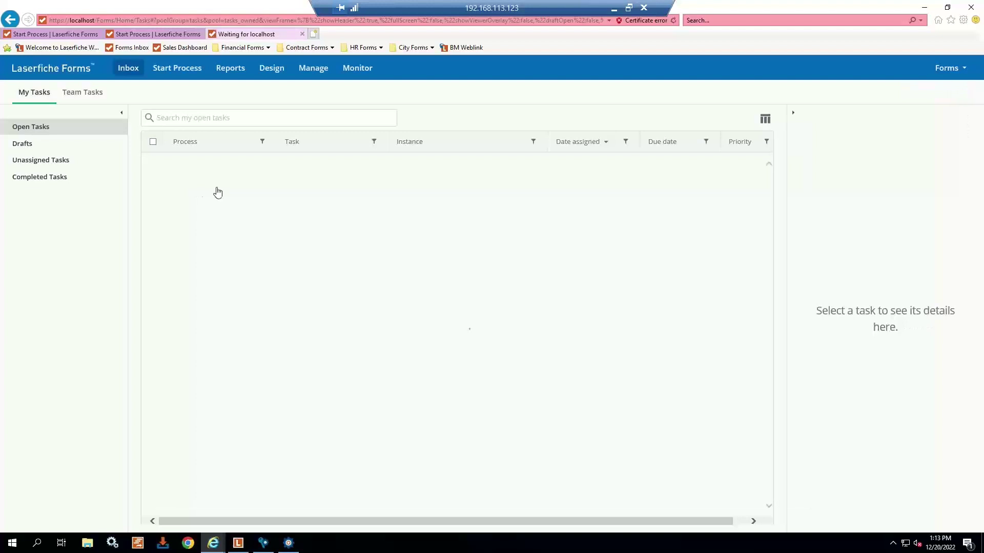
# - Check the reopened Onboarding Checklist shows I9 ticked, then bring up the Laserfiche repository client
pyautogui.click(314, 185)
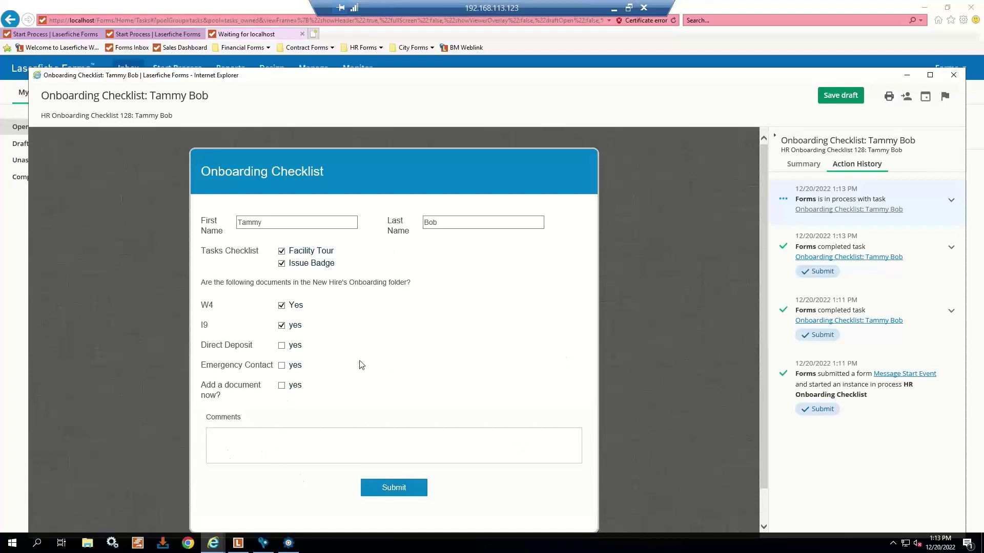
pyautogui.click(953, 75)
pyautogui.click(239, 544)
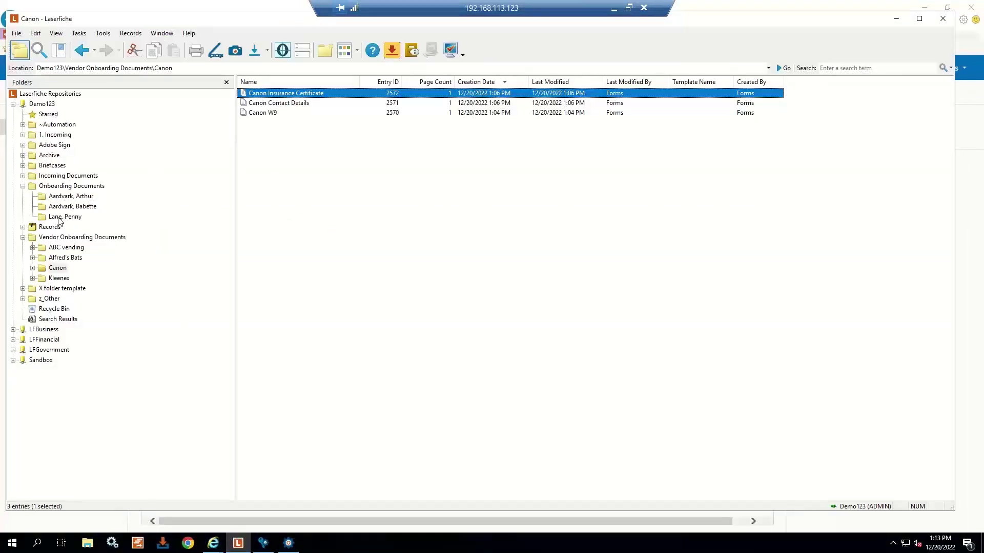
# - Open the new hire's folder under Onboarding Documents and drag artifact.pdf from the desktop into it
pyautogui.click(57, 188)
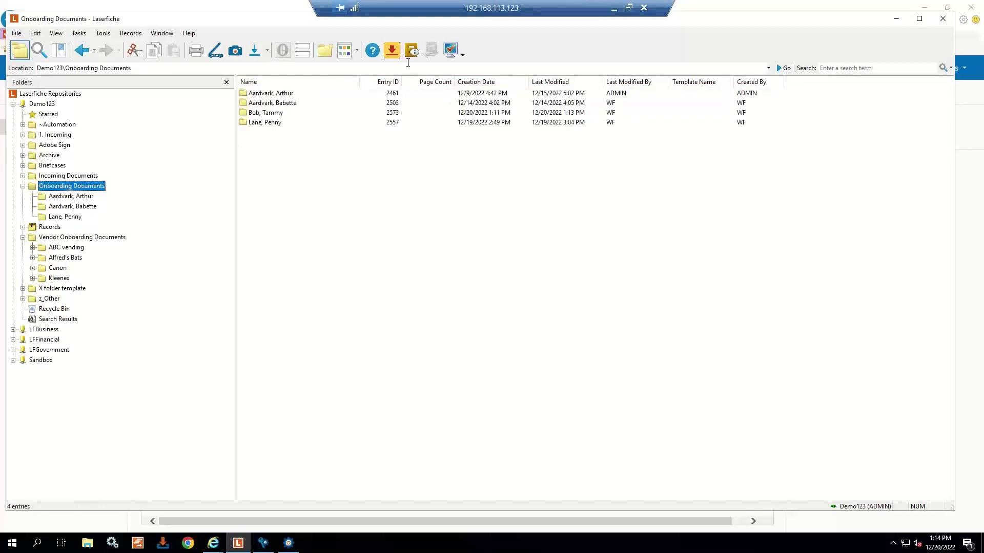
pyautogui.click(311, 177)
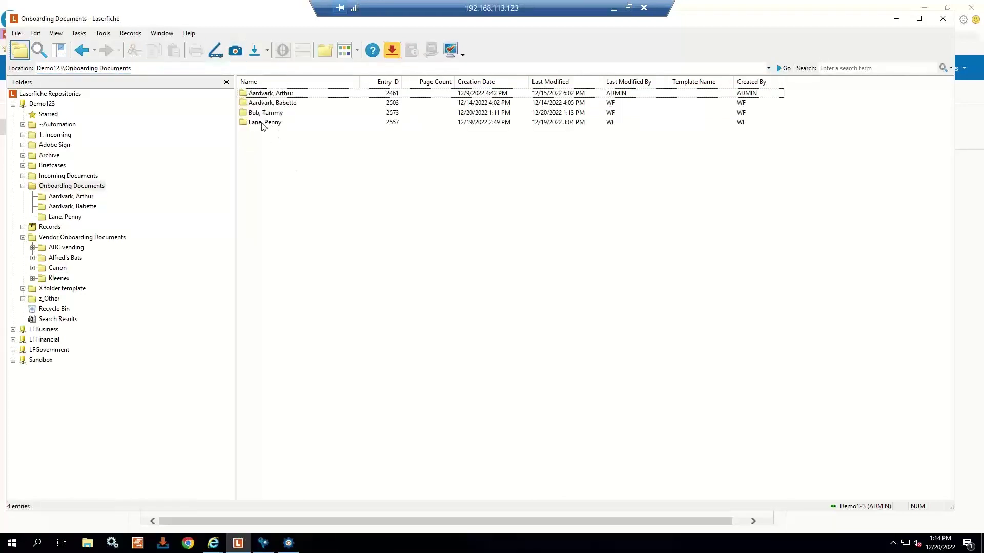
pyautogui.doubleClick(274, 113)
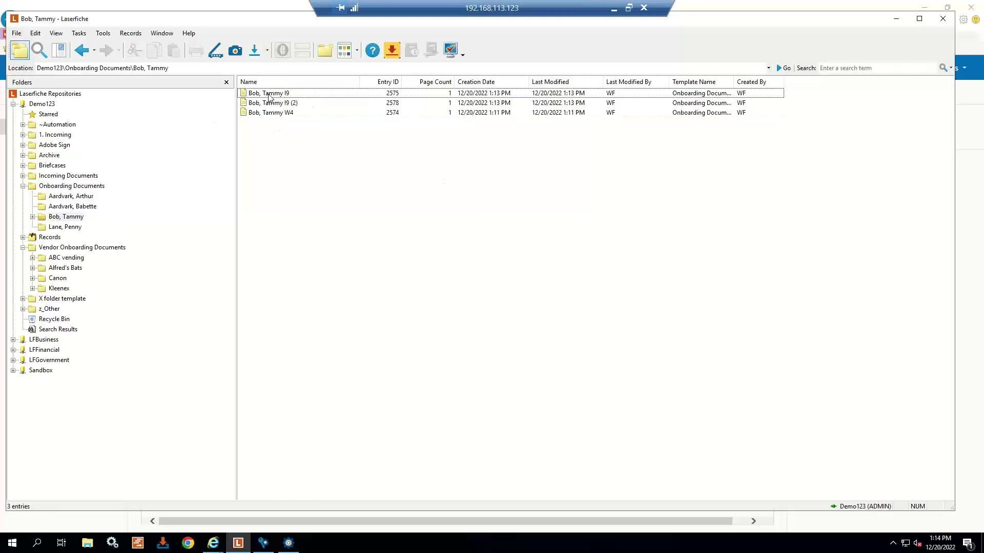
pyautogui.click(924, 8)
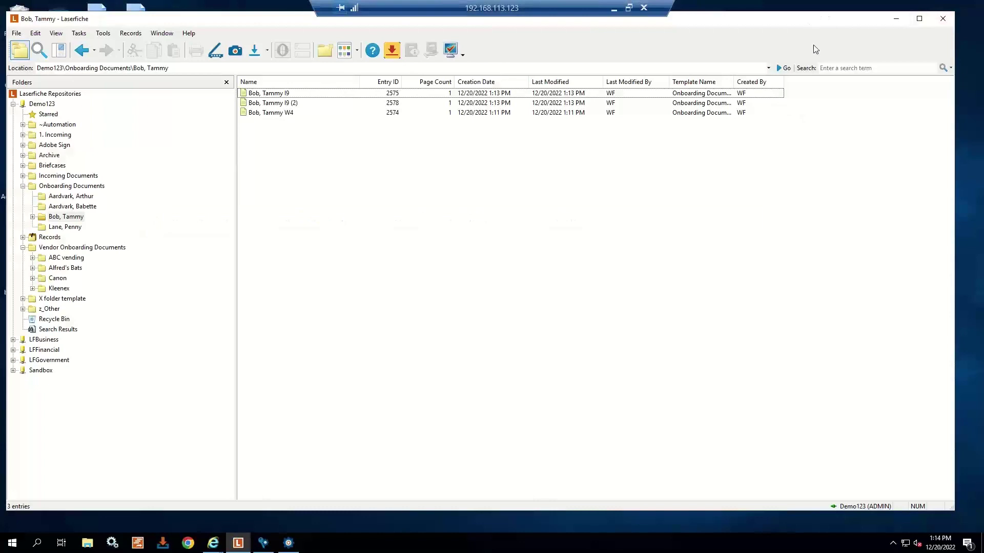
pyautogui.moveTo(810, 24); pyautogui.dragTo(822, 55)
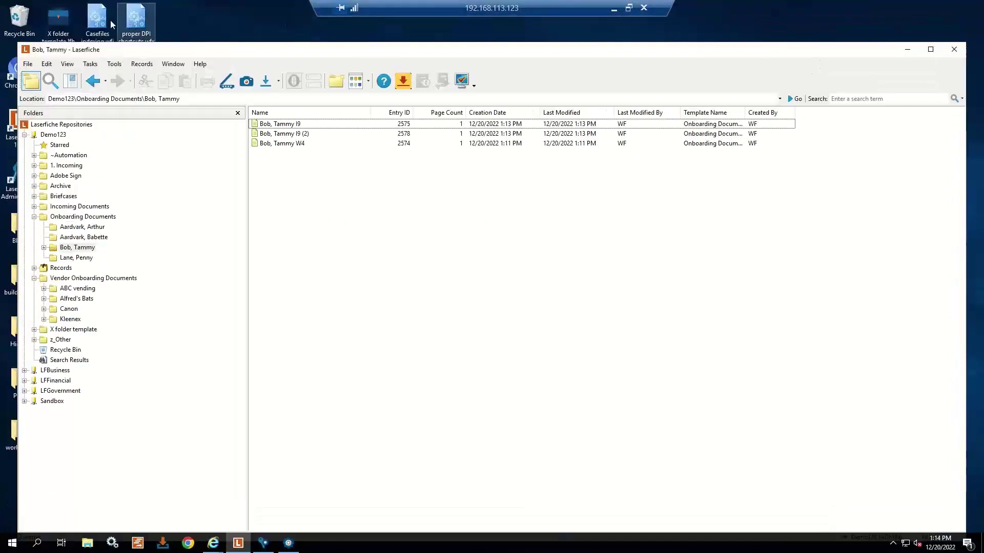
pyautogui.moveTo(172, 53); pyautogui.dragTo(249, 13)
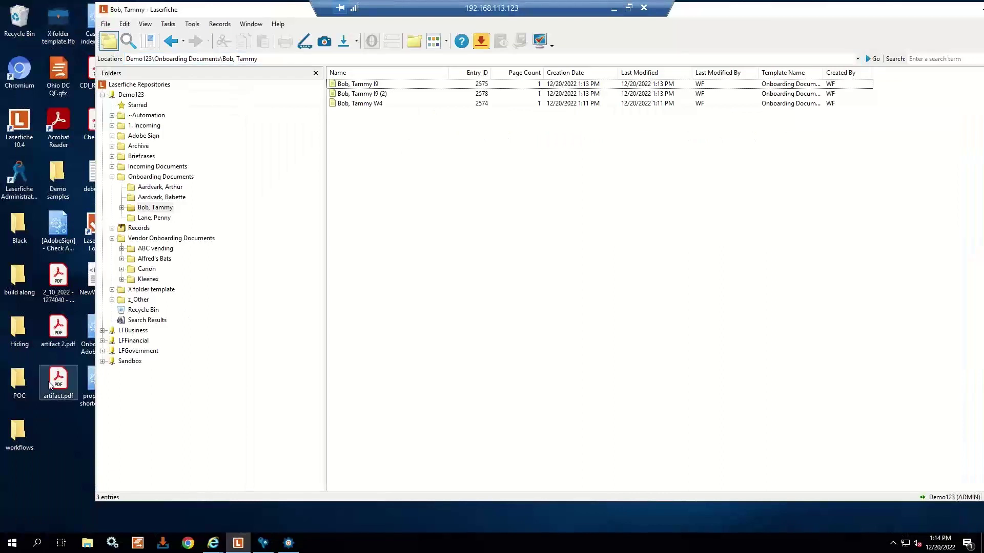
pyautogui.moveTo(50, 385); pyautogui.dragTo(454, 244)
# - Apply the Onboarding Documents template to artifact.pdf with document type Direct Deposit
pyautogui.click(522, 100)
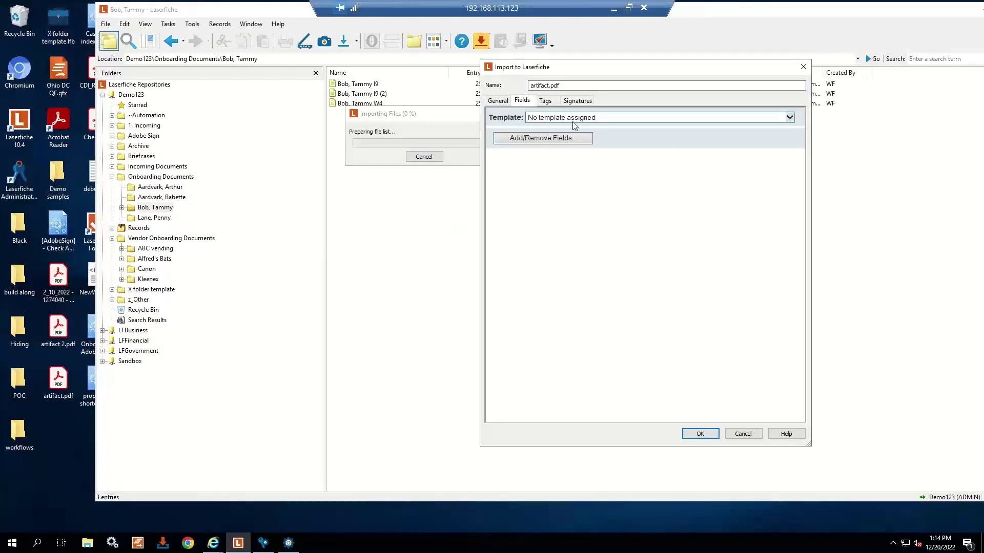
pyautogui.click(548, 119)
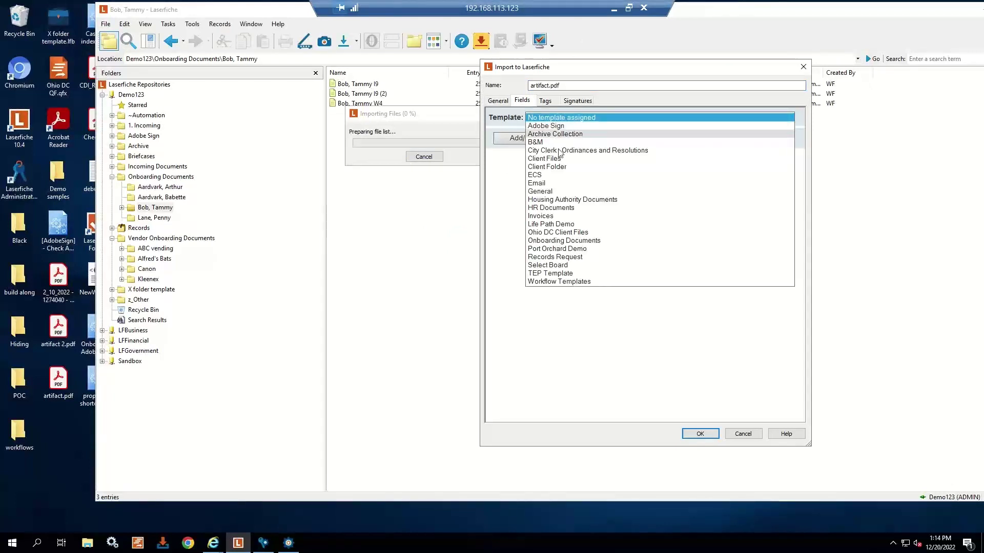
pyautogui.click(564, 241)
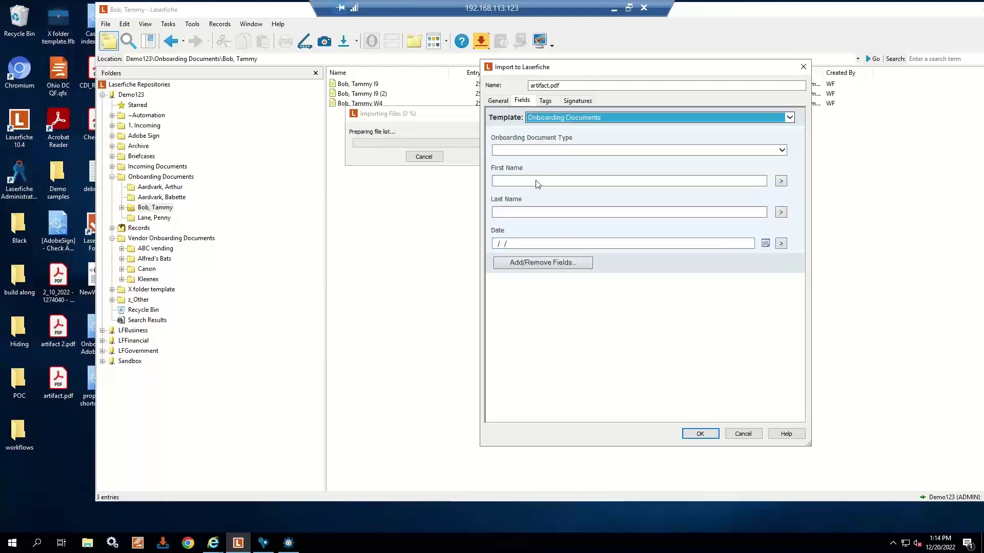
pyautogui.click(542, 150)
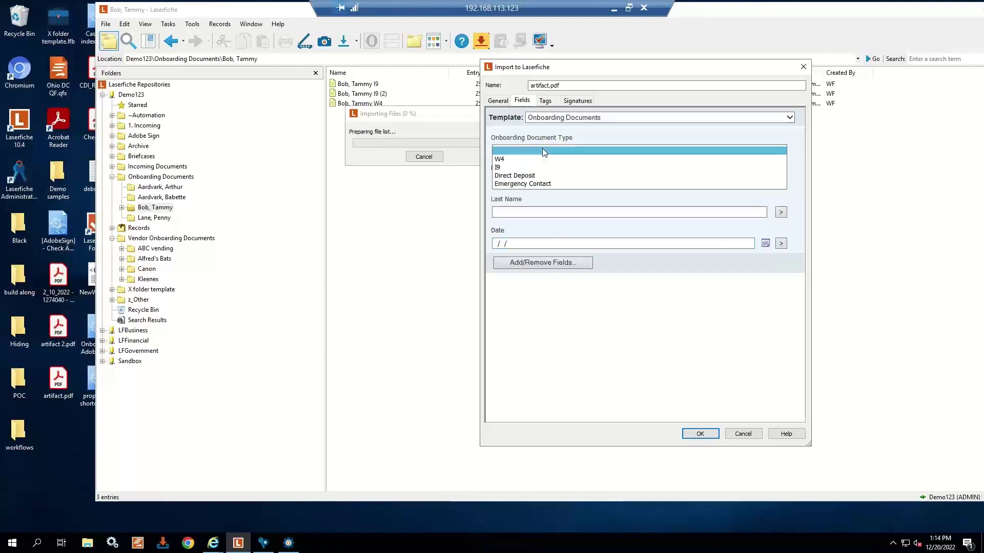
pyautogui.click(526, 177)
# - Enter the new hire's first and last name and date 12/20/2022, then finish the import
pyautogui.click(531, 182)
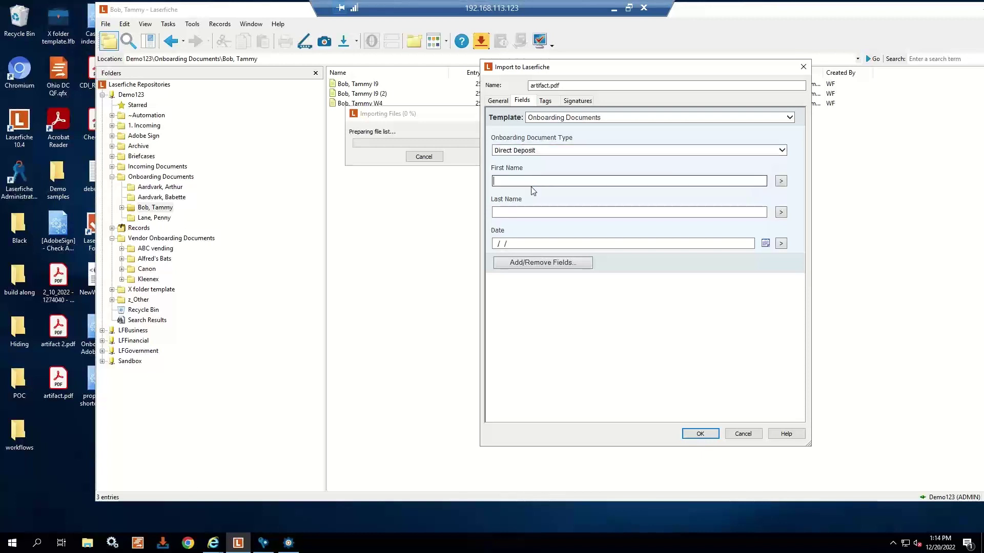
pyautogui.write('Tammy')
pyautogui.press('Tab')
pyautogui.press('Tab')
pyautogui.write('B')
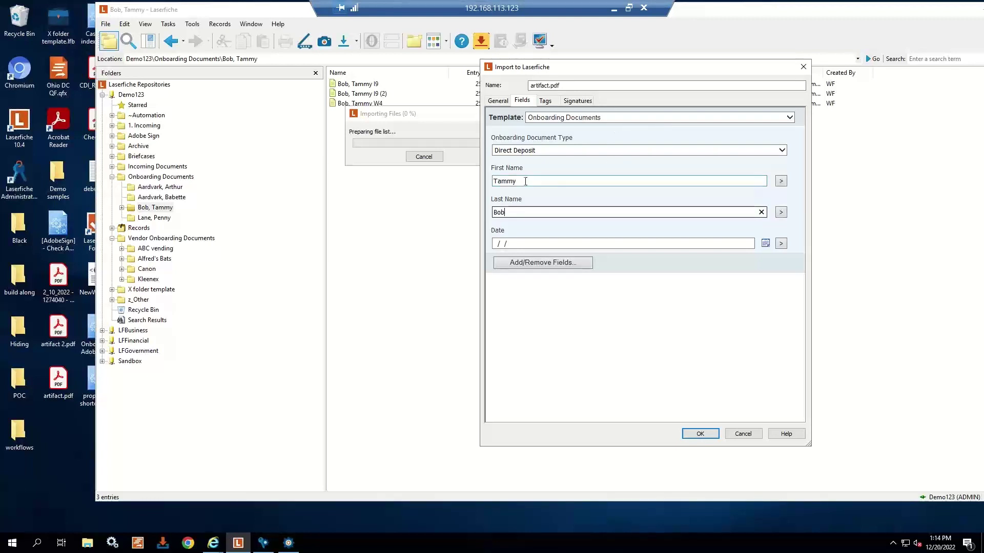
pyautogui.doubleClick(497, 243)
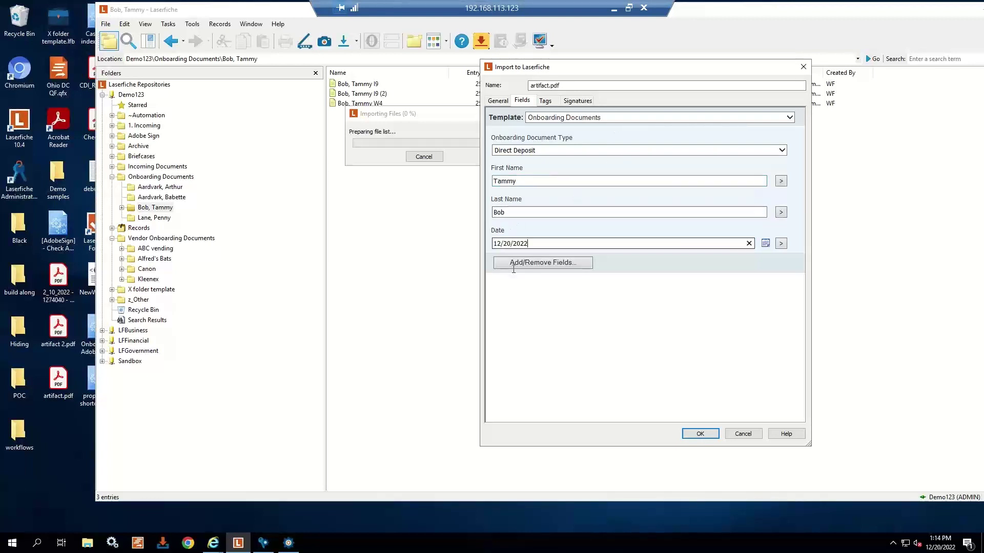
pyautogui.click(700, 434)
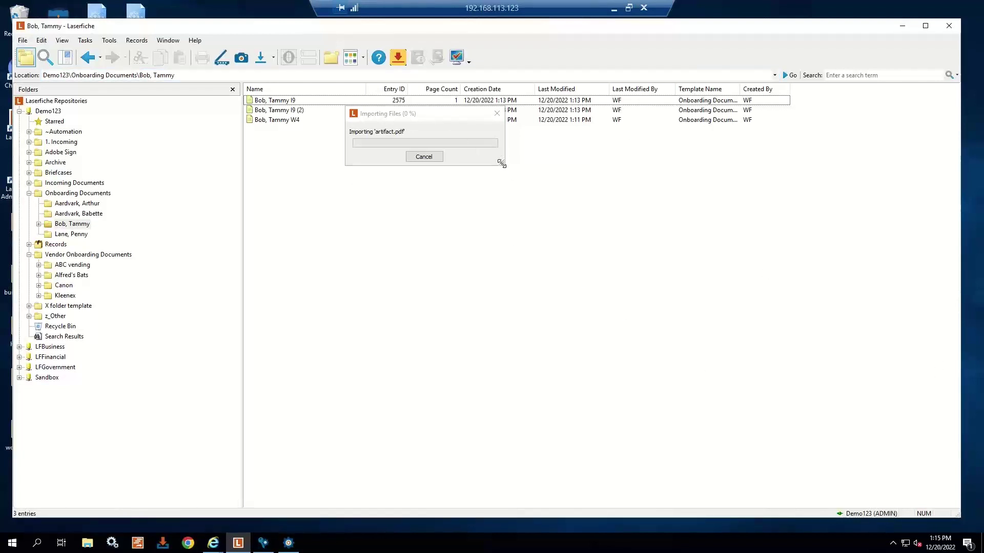
pyautogui.moveTo(502, 164); pyautogui.dragTo(528, 191)
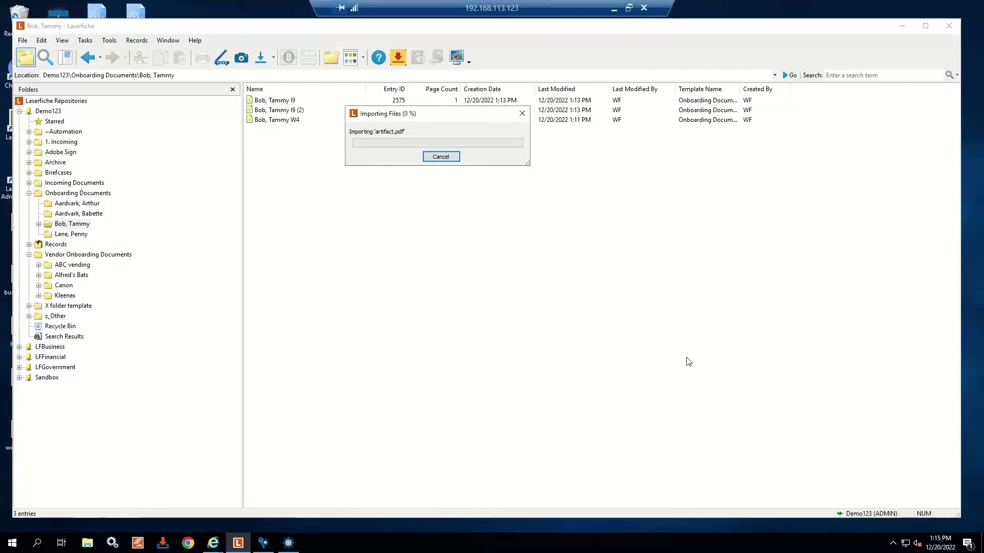
pyautogui.click(537, 429)
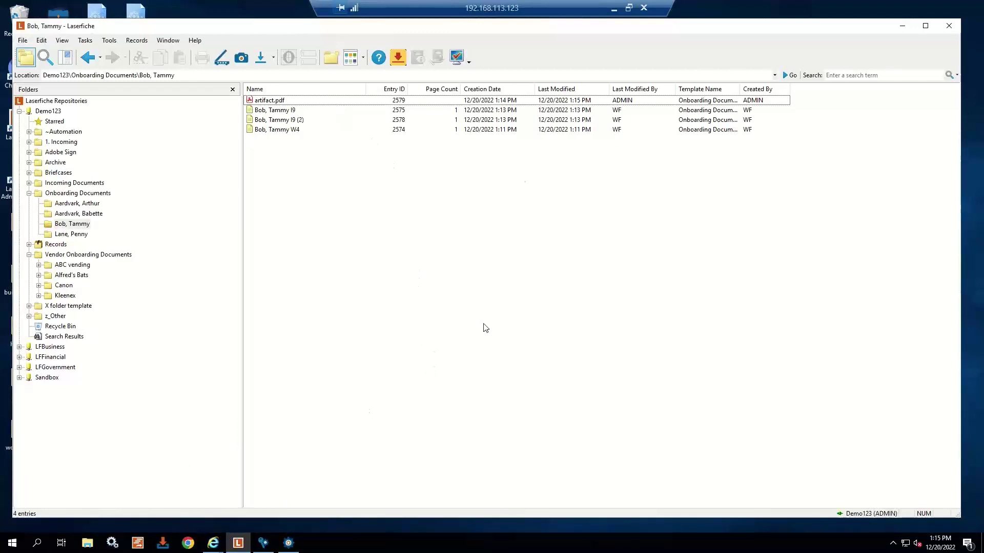
# - Return to the reloaded Forms inbox and submit the HR Onboarding Checklist task
pyautogui.click(214, 544)
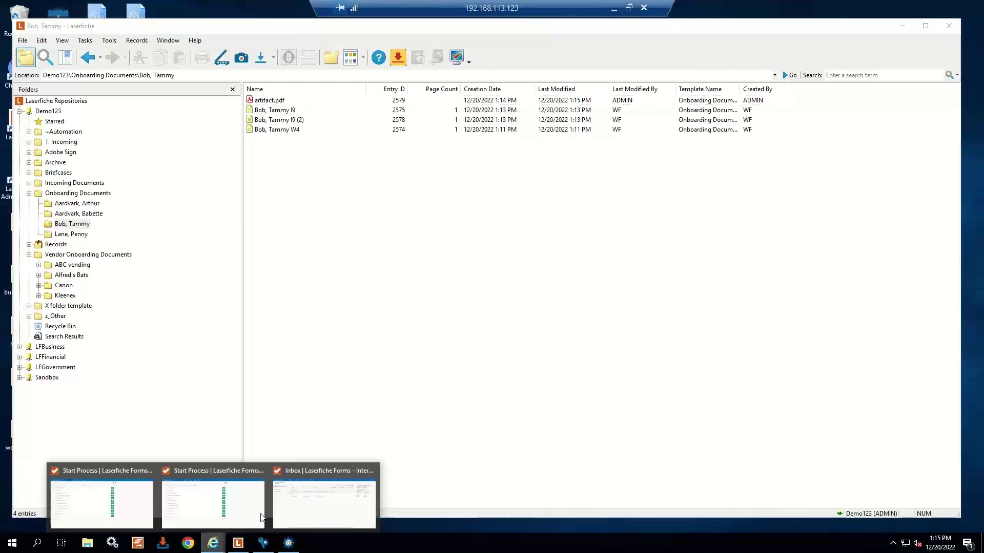
pyautogui.click(349, 468)
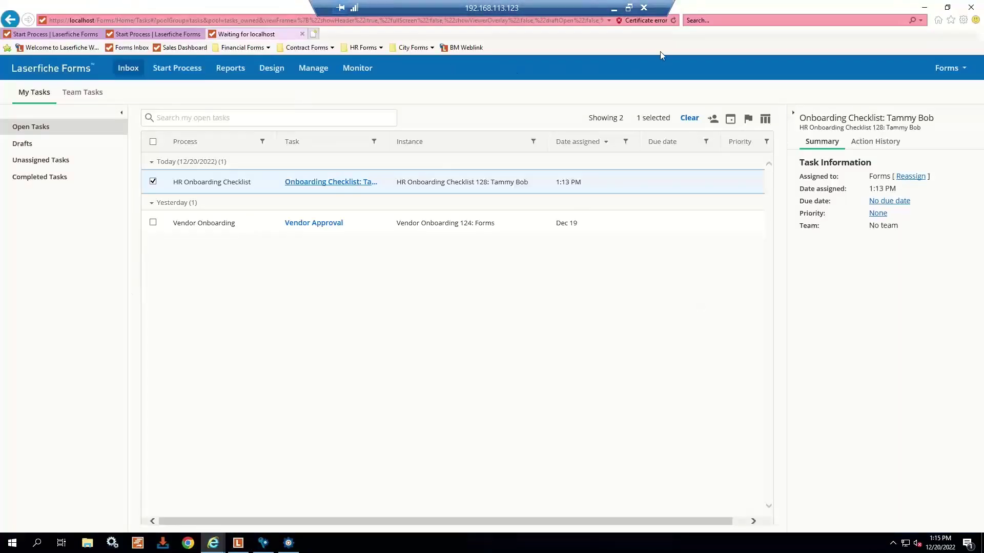
pyautogui.click(672, 20)
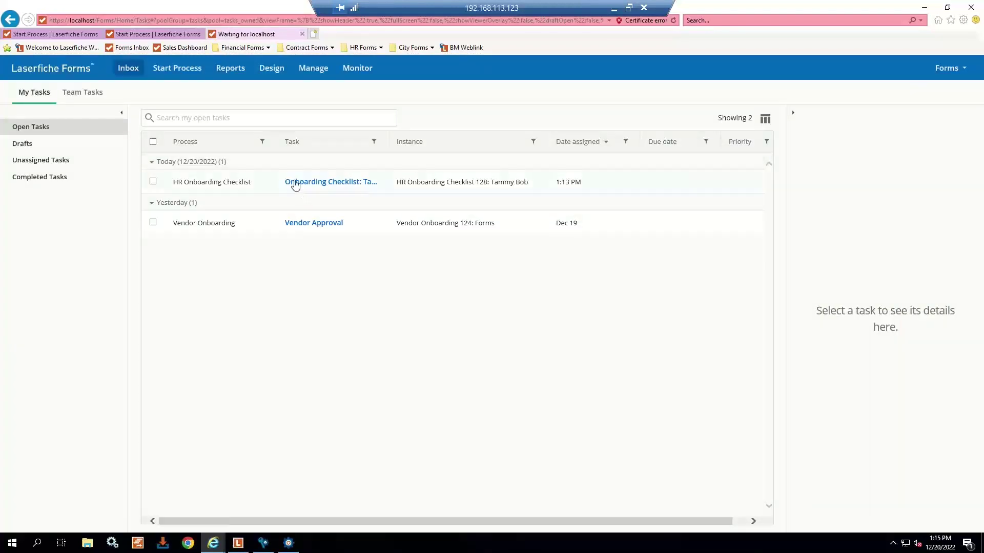
pyautogui.click(319, 183)
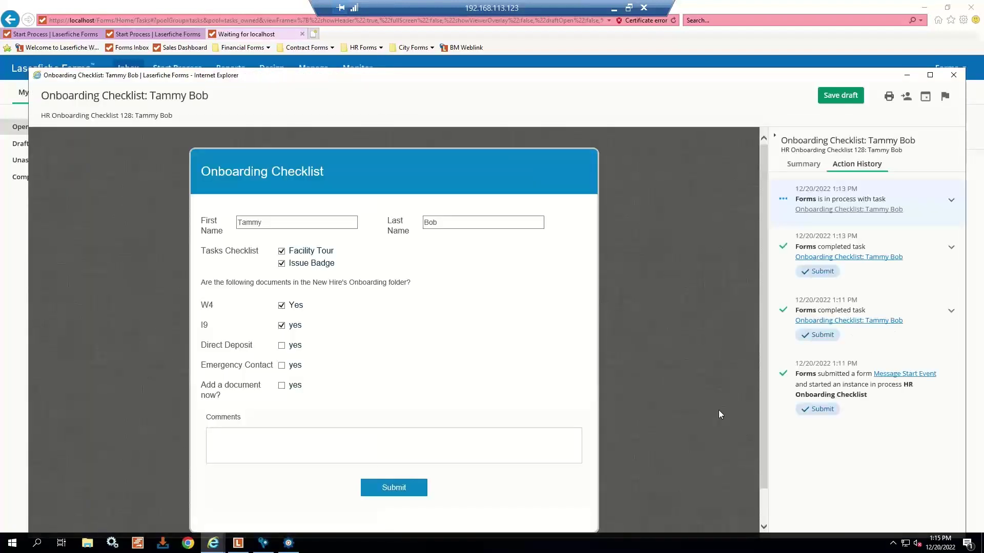
pyautogui.click(405, 488)
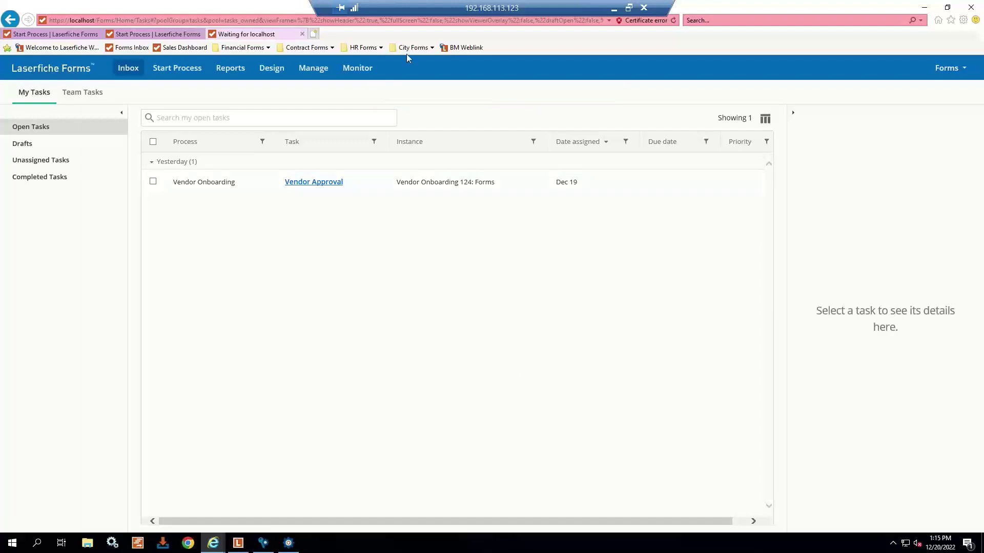
# - Refresh the inbox until the new Onboarding Checklist task appears, and open it
pyautogui.click(674, 20)
pyautogui.click(673, 20)
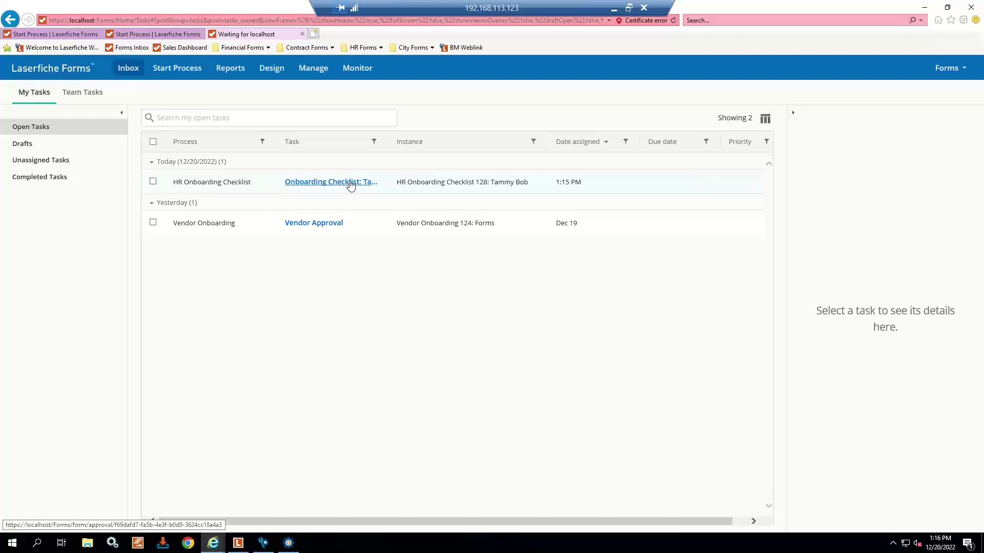
pyautogui.click(350, 183)
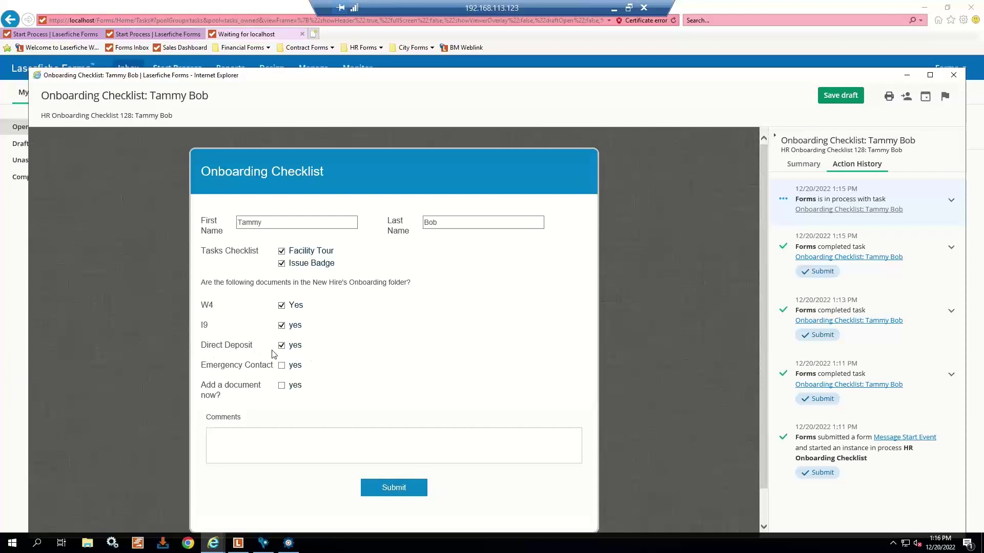
# - Add an Emergency Contact document with CONF.BMP attached, removing the extra duplicate file
pyautogui.click(282, 386)
pyautogui.click(329, 444)
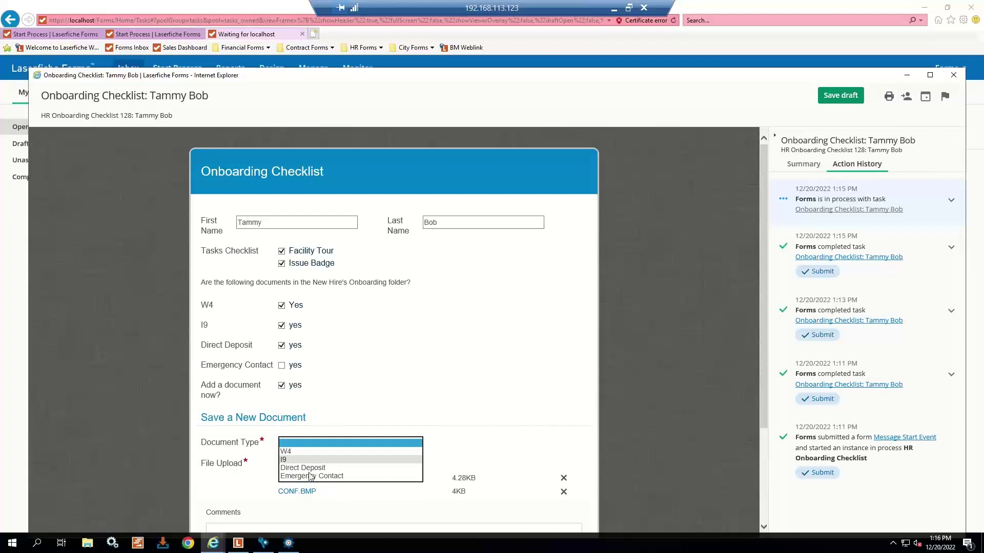
pyautogui.click(310, 477)
pyautogui.click(295, 464)
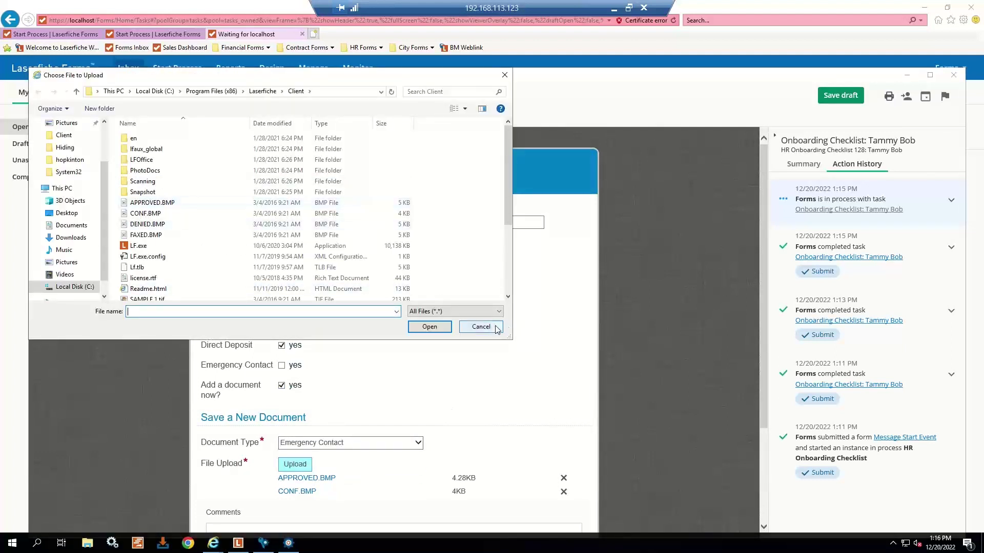
pyautogui.click(480, 327)
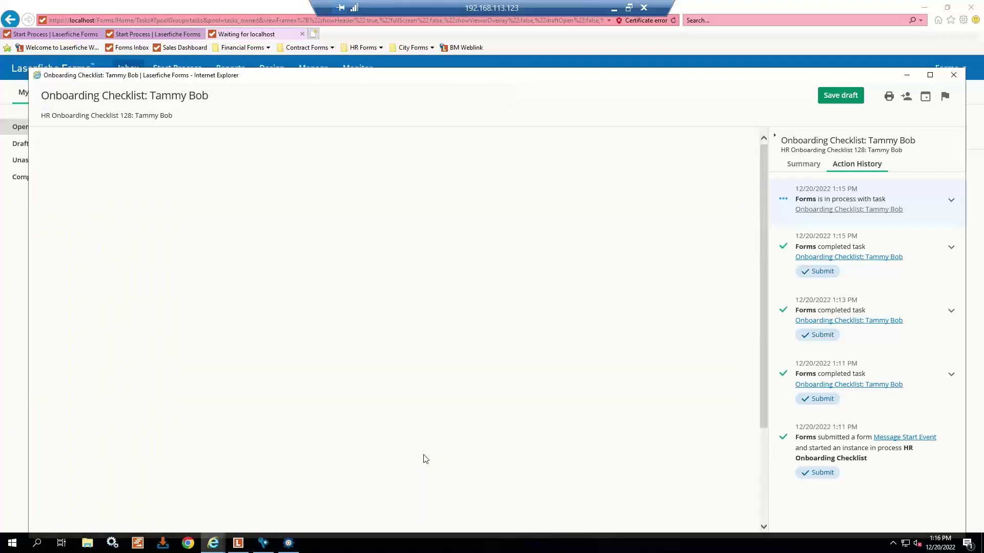
pyautogui.click(434, 223)
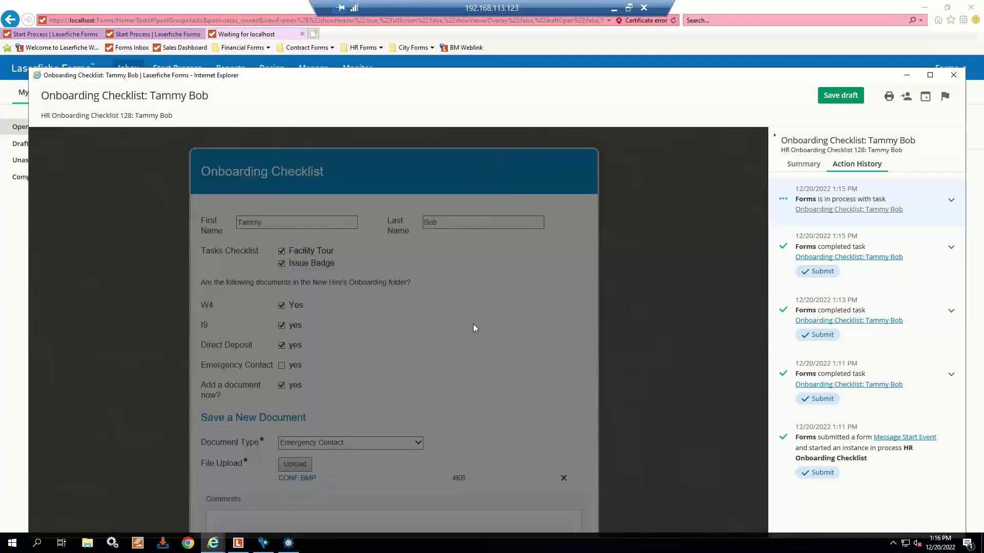
pyautogui.scroll(-3, 349, 359)
# - Submit the checklist, then read the e-mail listing only the Emergency Contact Sheet and close it
pyautogui.click(402, 451)
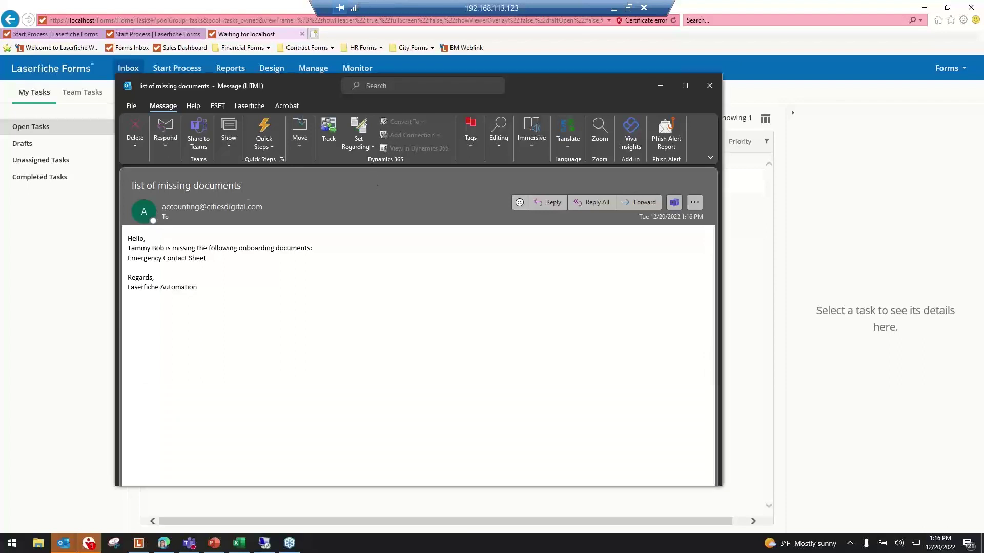
pyautogui.moveTo(129, 248); pyautogui.dragTo(358, 320)
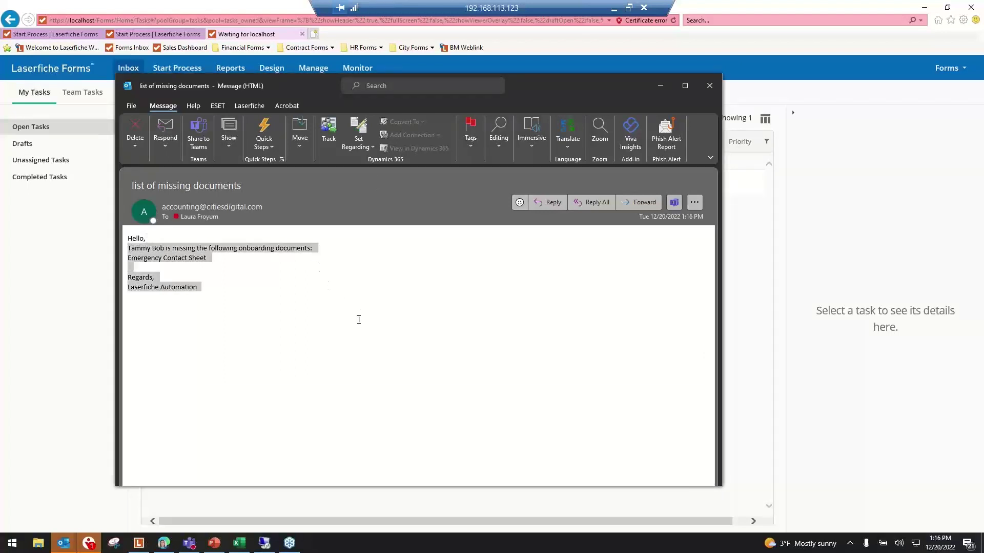
pyautogui.click(392, 341)
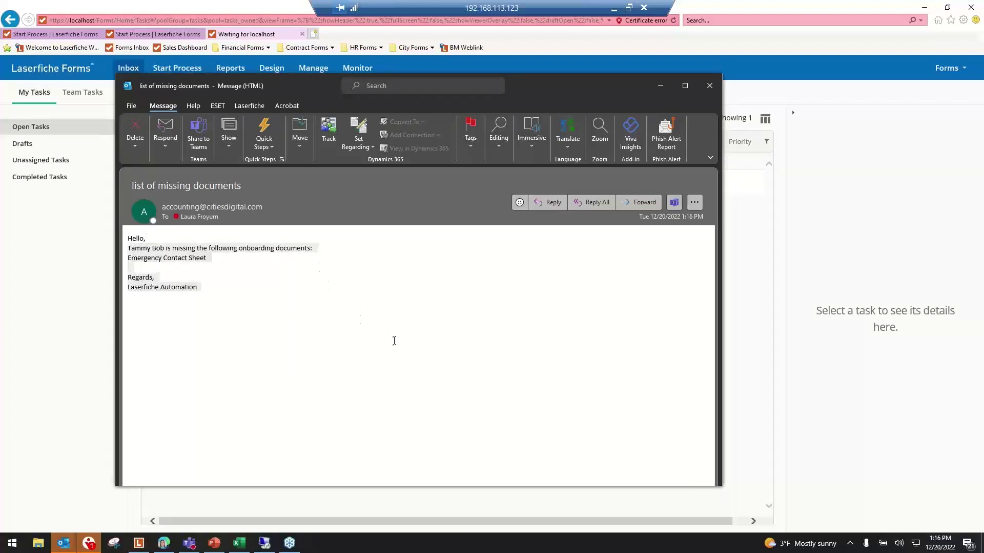
pyautogui.click(710, 85)
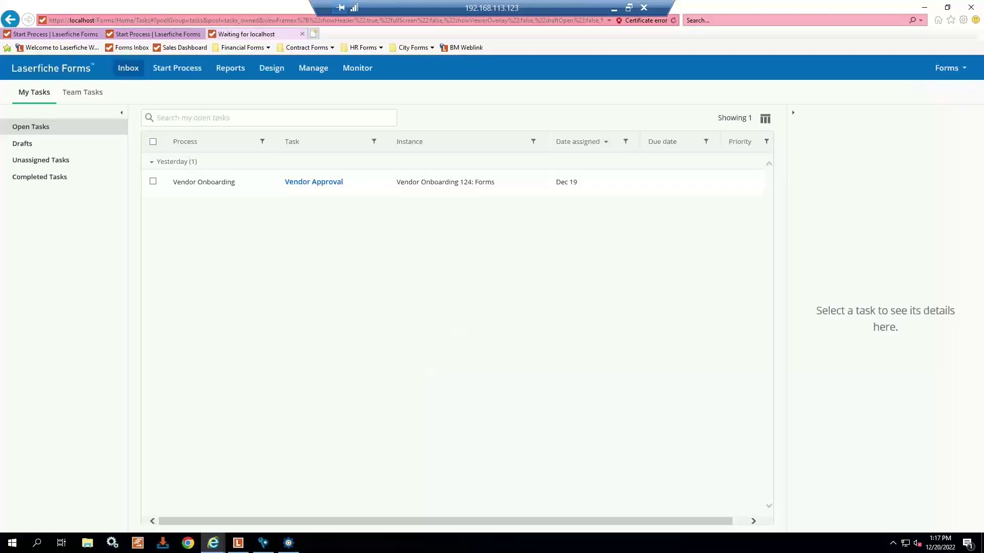
# - Read the 'Onboarding complete' e-mail confirming the checklist is finished, then close it
pyautogui.hotkey('alt', 'Tab')
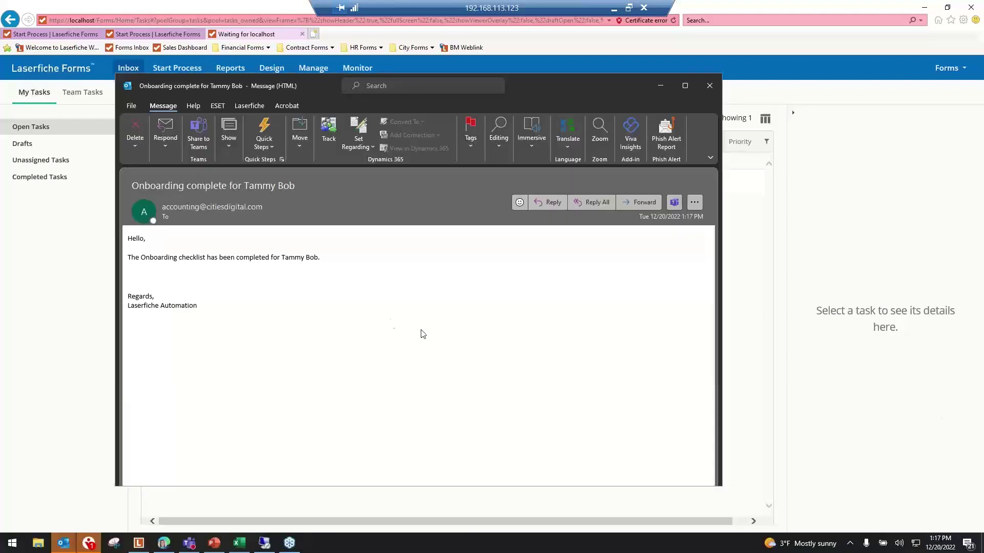
pyautogui.moveTo(212, 261); pyautogui.dragTo(355, 261)
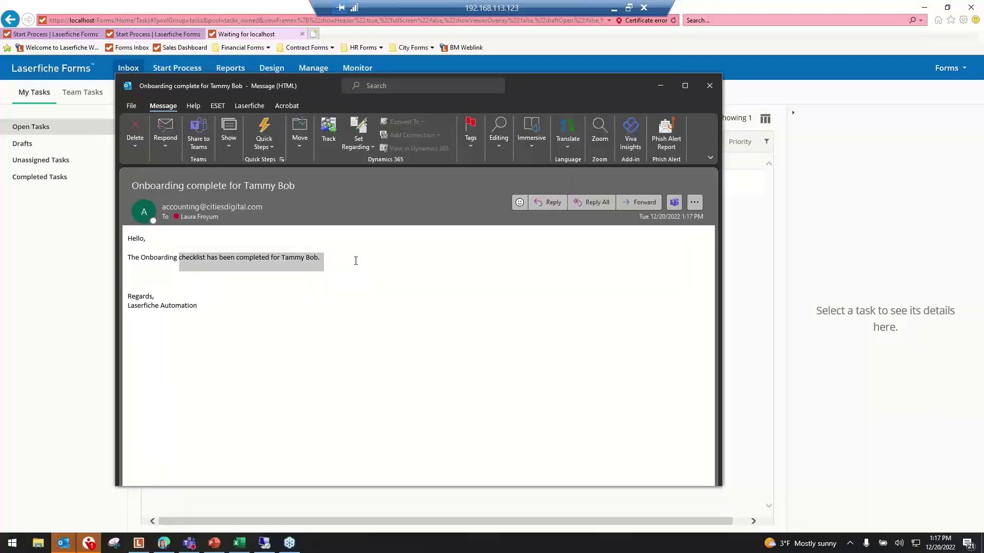
pyautogui.click(428, 314)
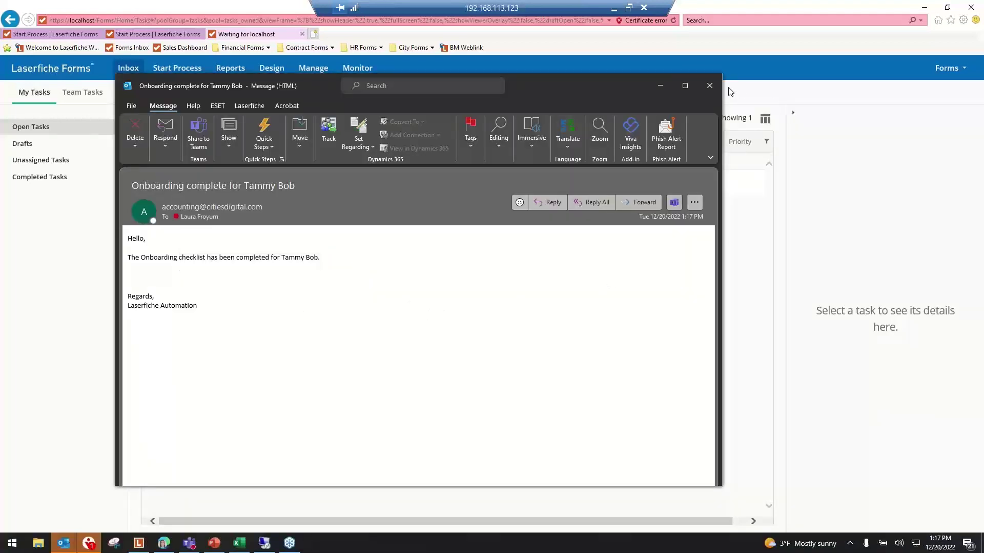
pyautogui.click(709, 85)
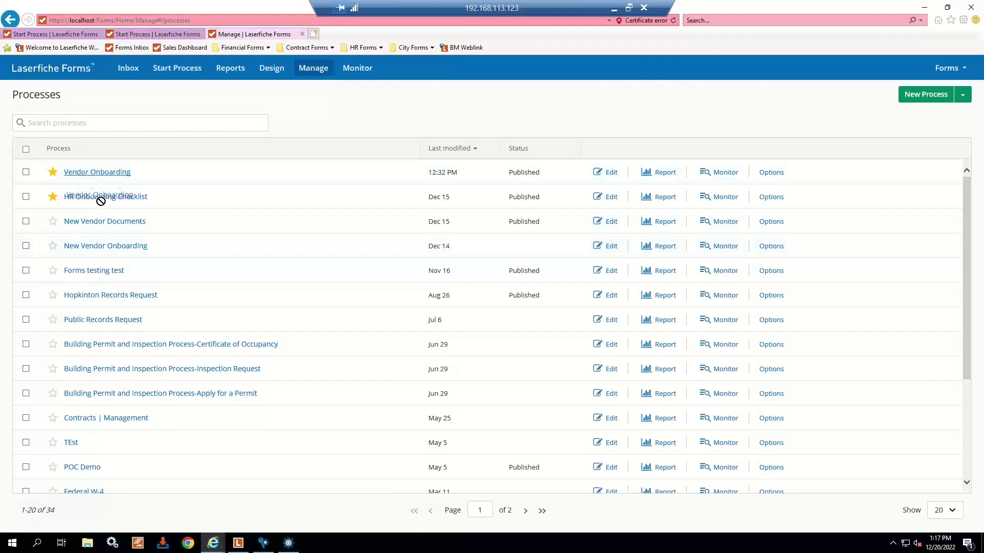
# - Edit the HR Onboarding Checklist process from the Processes list to view its diagram
pyautogui.click(607, 197)
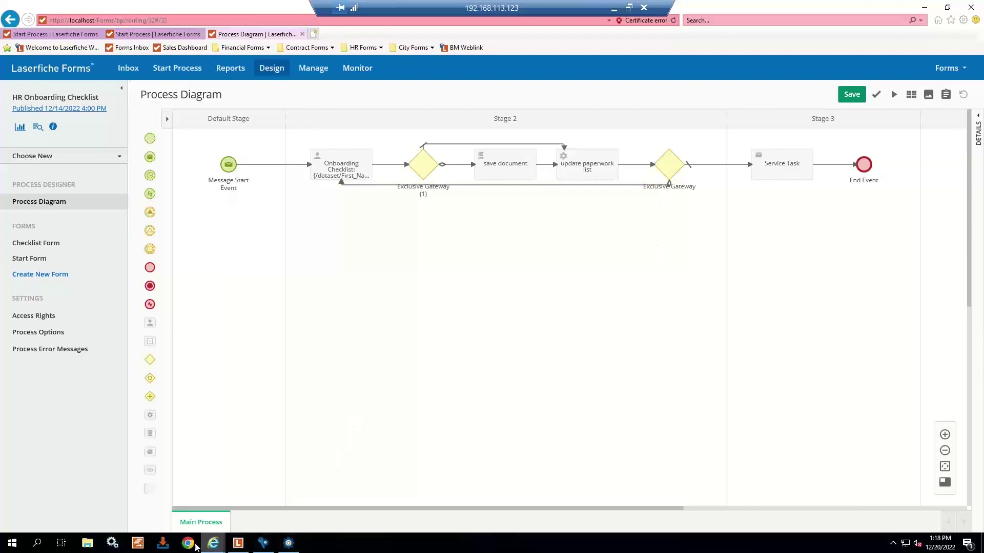
# - Scroll through the HR - Onboarding Checklist workflow from its forms sequence to its final email, then minimize the designer
pyautogui.click(293, 549)
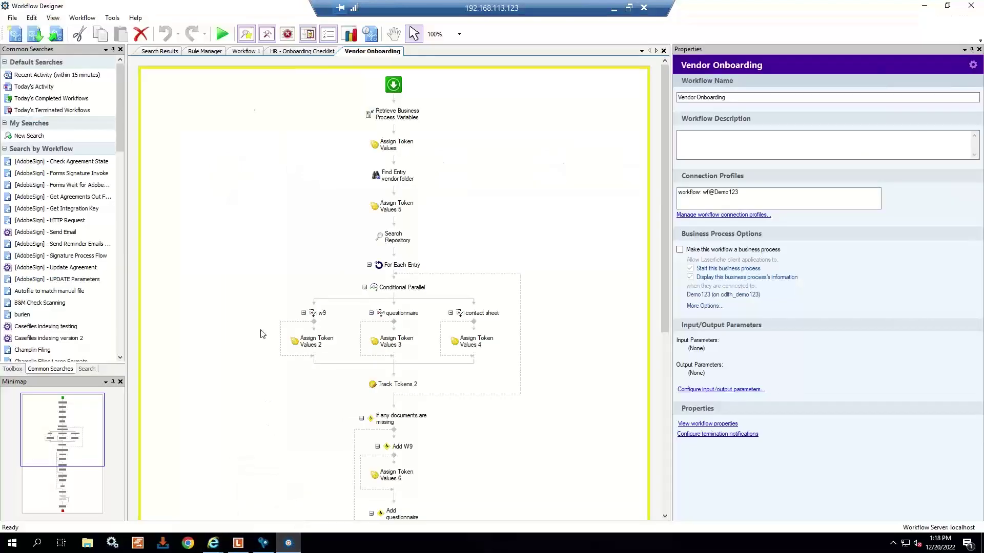
pyautogui.click(312, 57)
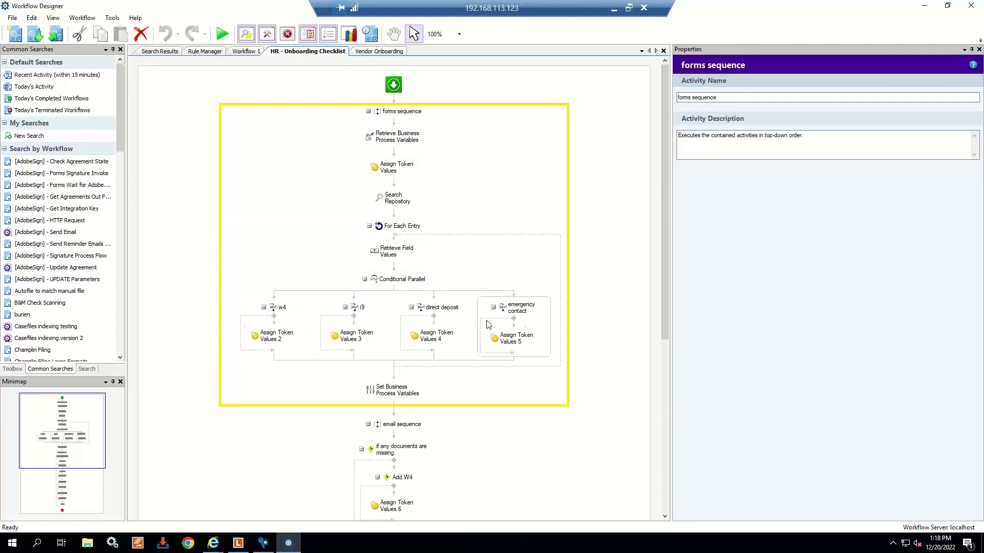
pyautogui.scroll(-3, 523, 358)
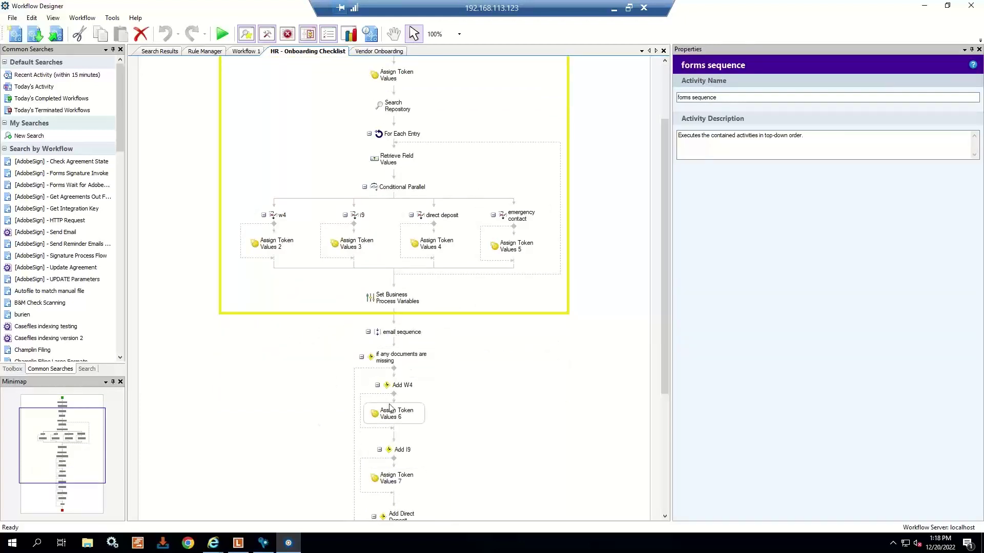
pyautogui.scroll(-1, 392, 406)
pyautogui.scroll(-2, 392, 406)
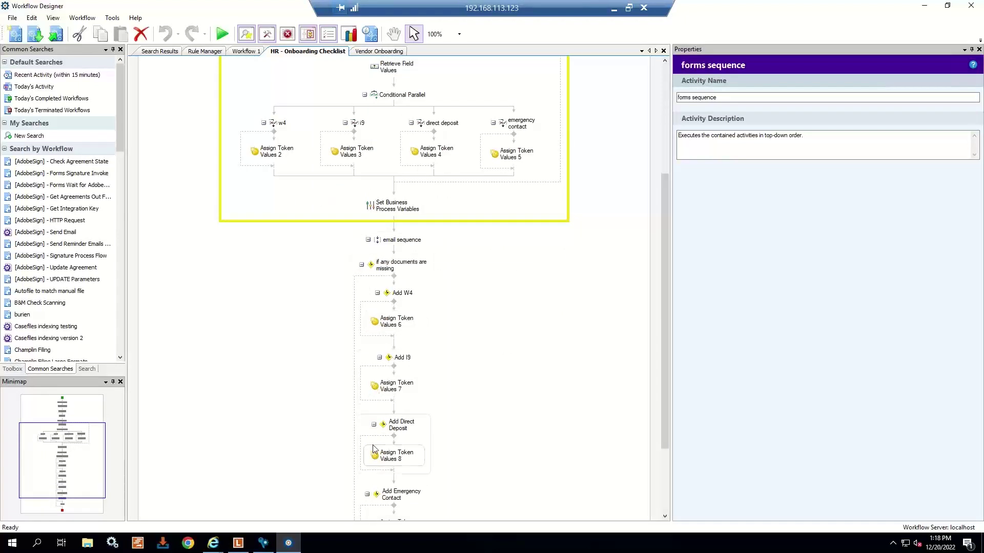
pyautogui.scroll(-2, 394, 456)
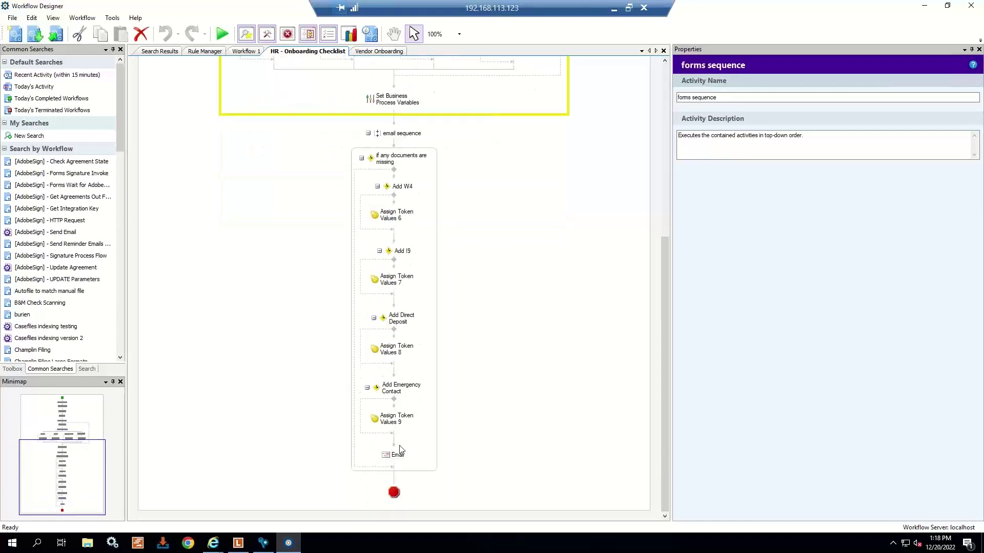
pyautogui.scroll(6, 496, 441)
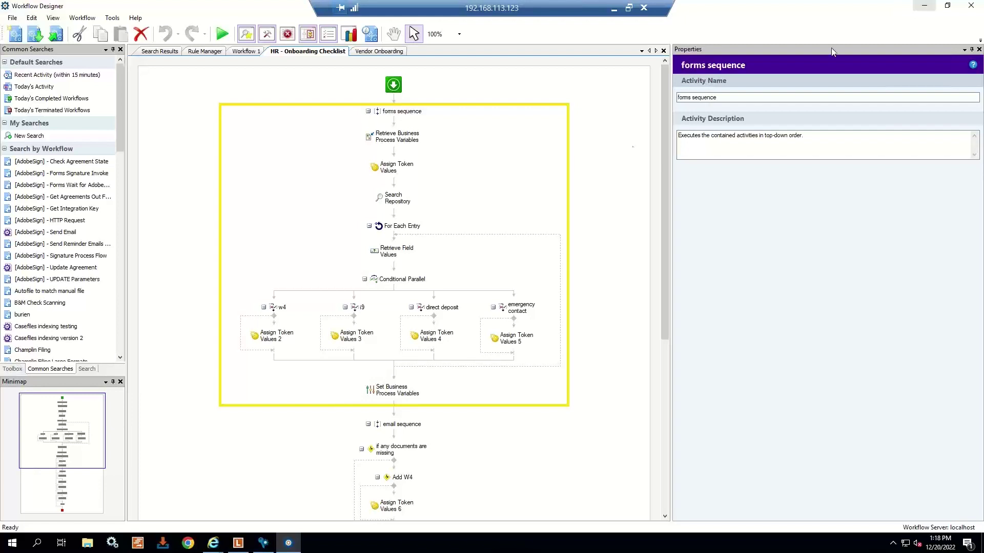
pyautogui.click(925, 6)
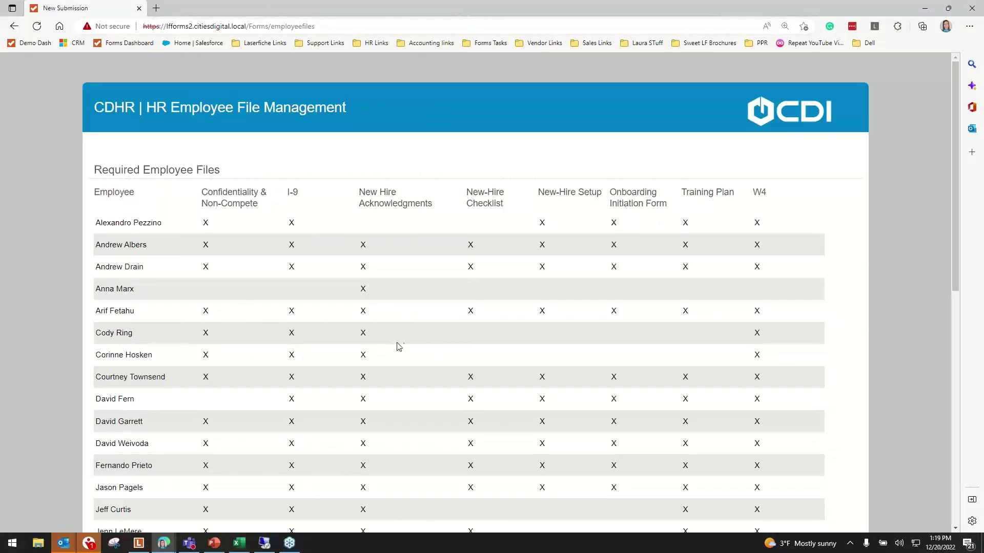
# - Show the Required Employee Files grid, then minimize the browser and start the Presenter View slide show
pyautogui.click(161, 27)
pyautogui.click(38, 120)
pyautogui.click(925, 8)
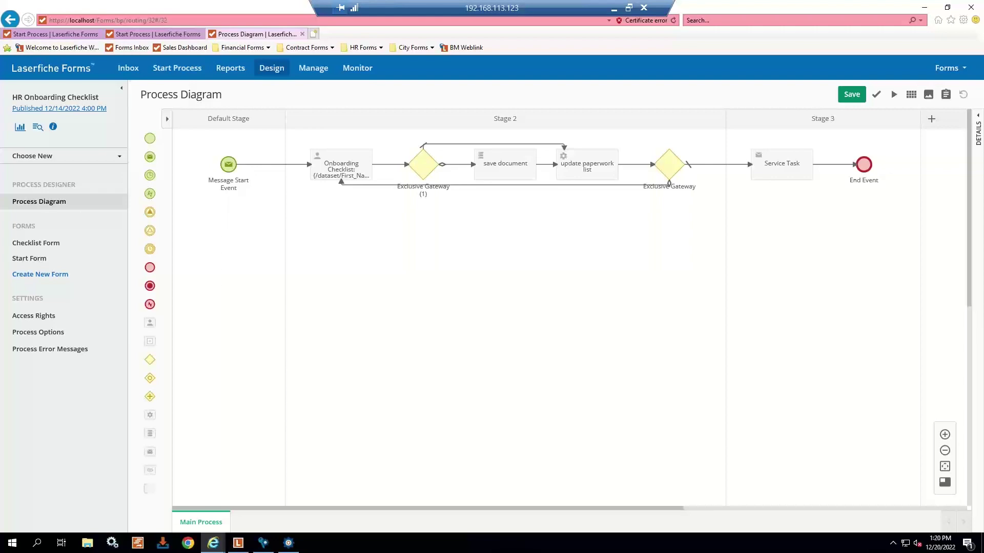
pyautogui.hotkey('shift', 'F5')
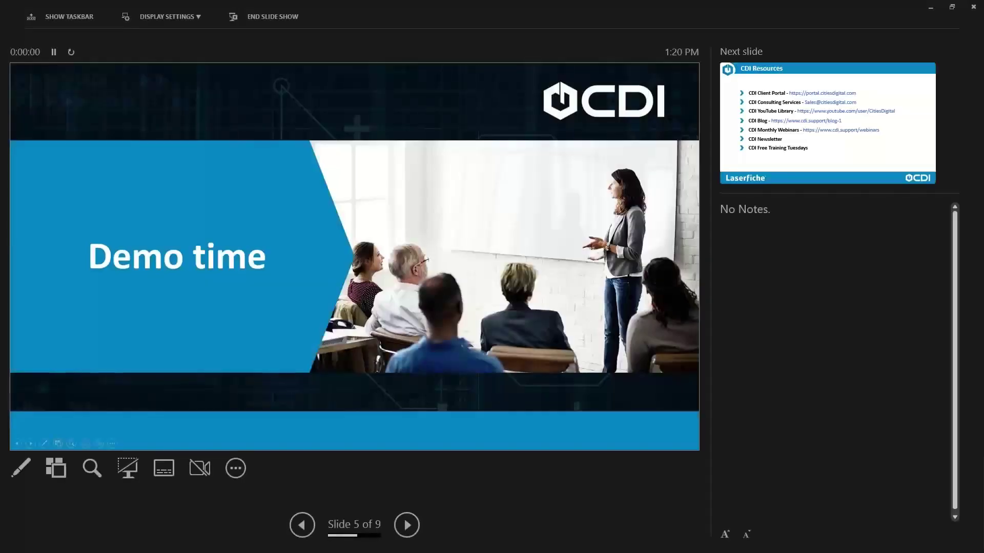
pyautogui.click(195, 15)
# - Swap Presenter View with the full-screen slide show and advance to the CDI Resources slide
pyautogui.click(194, 15)
pyautogui.click(193, 15)
pyautogui.click(196, 38)
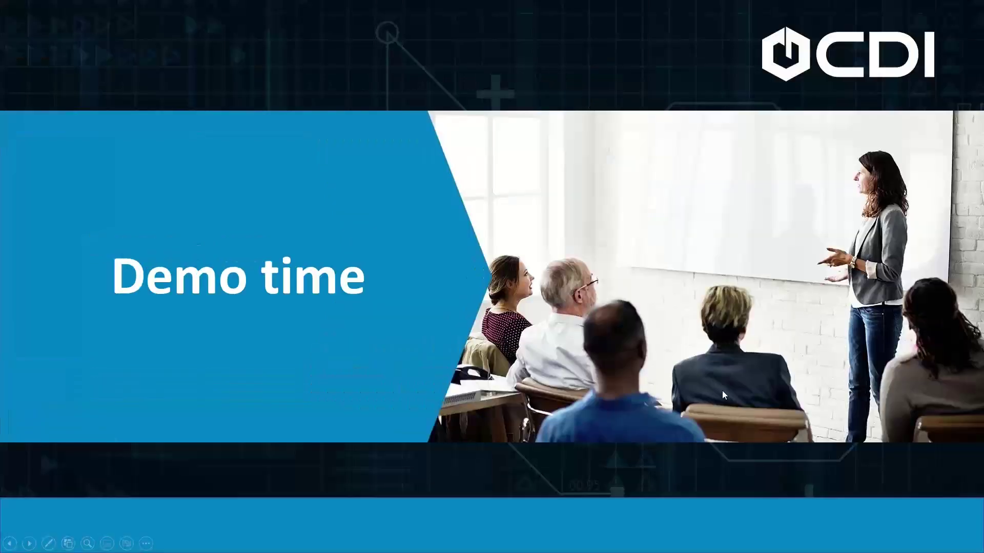
pyautogui.press('Right')
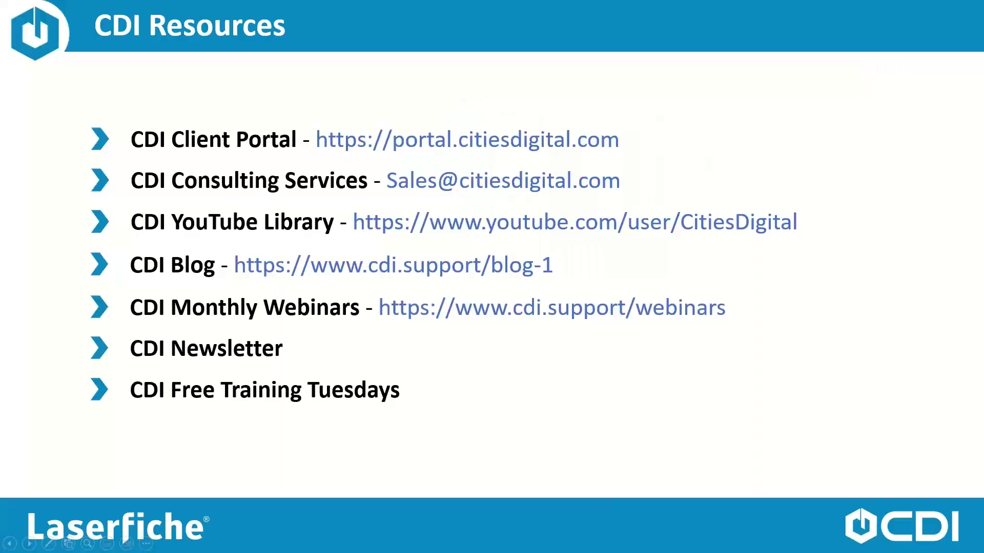